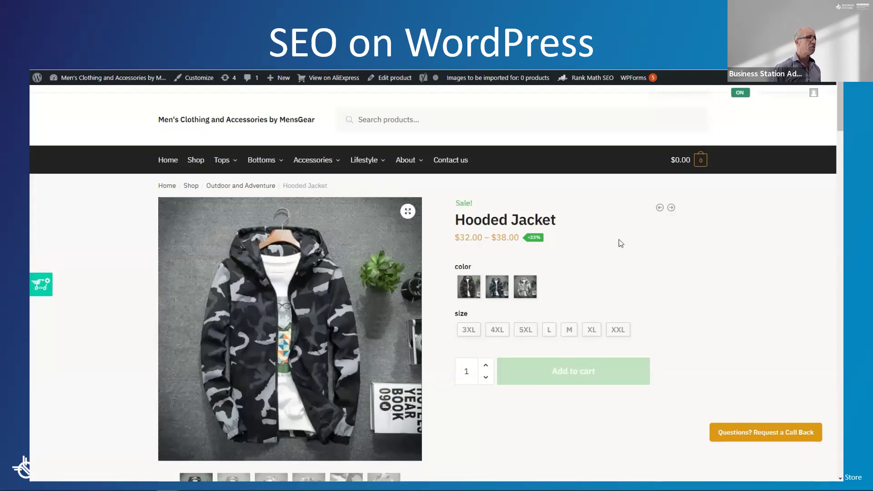
Review the Hooded Jacket product page, including its images, description bullets and size information.
drag(840, 125, 840, 140)
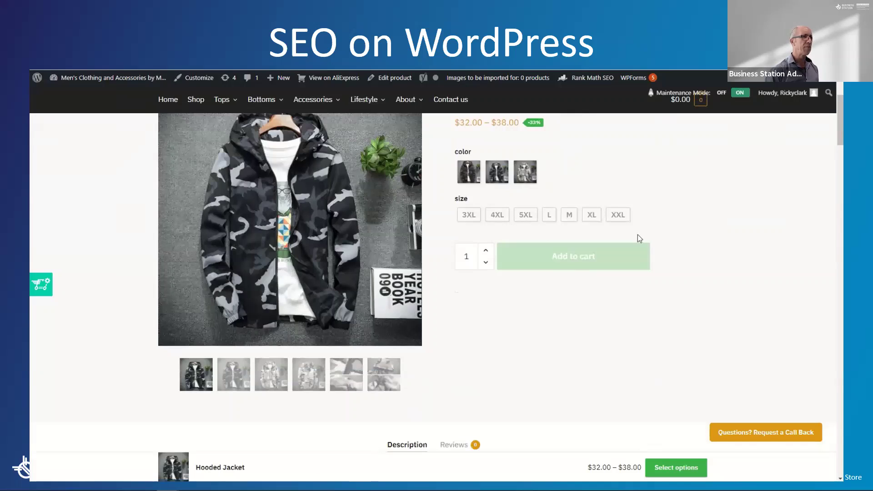
drag(839, 138, 840, 156)
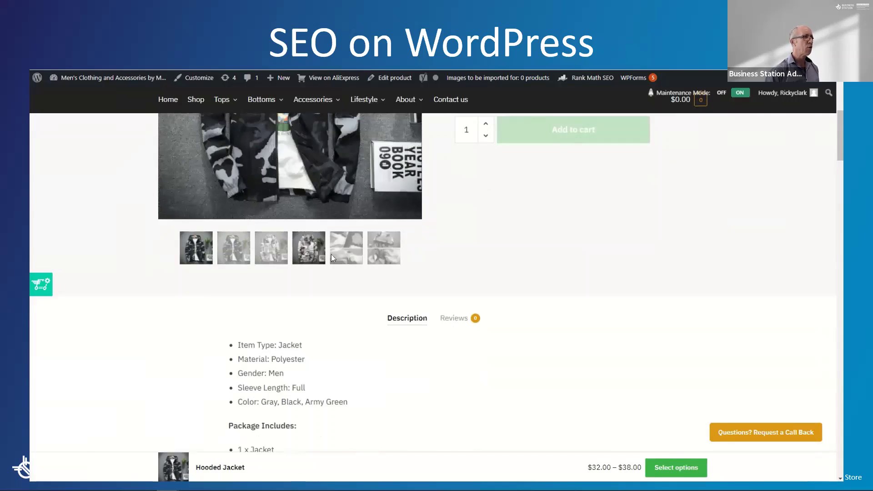
scroll(416, 273, down, 2)
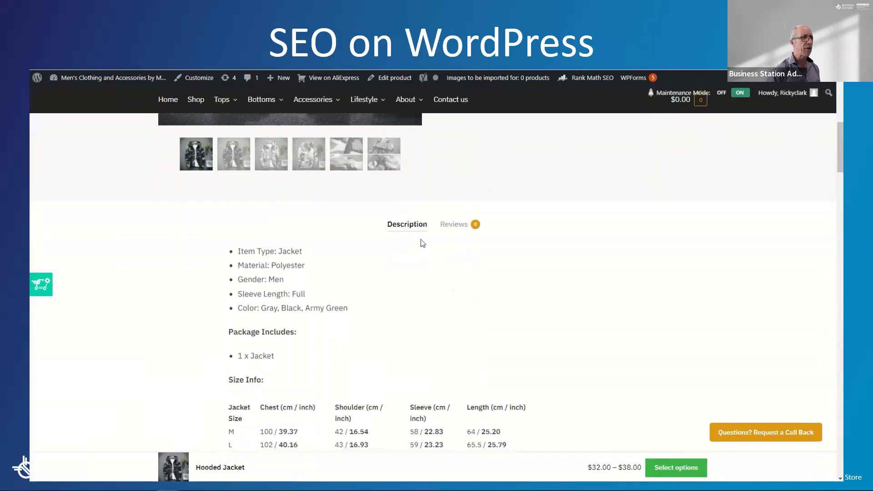
drag(238, 251, 402, 306)
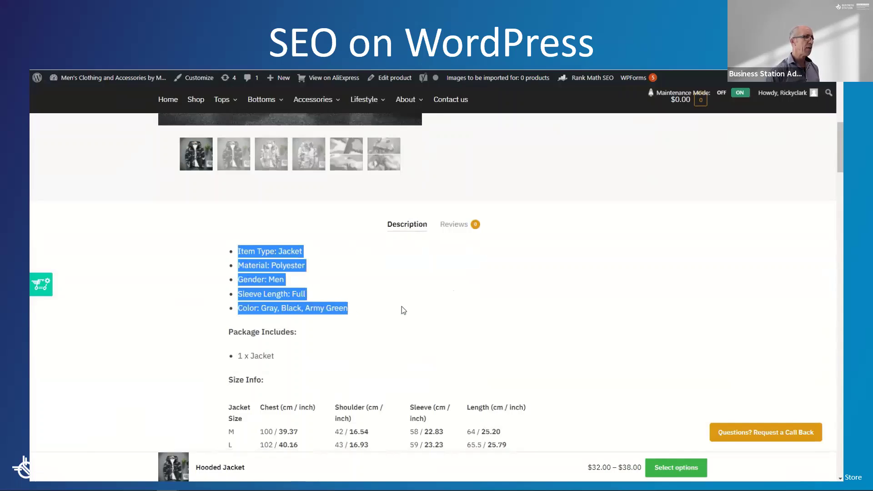
scroll(402, 306, down, 1)
scroll(402, 306, down, 3)
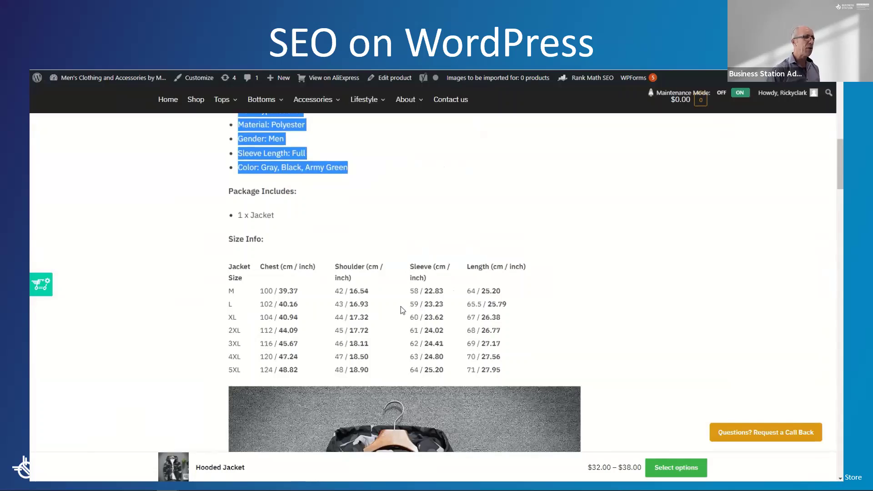
scroll(400, 306, down, 1)
drag(838, 162, 840, 104)
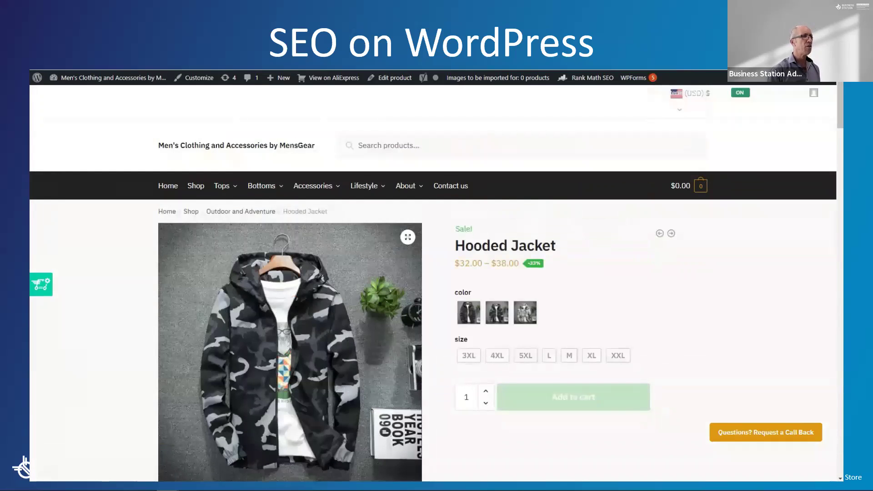
Open the Hooded Jacket product for editing.
click(394, 78)
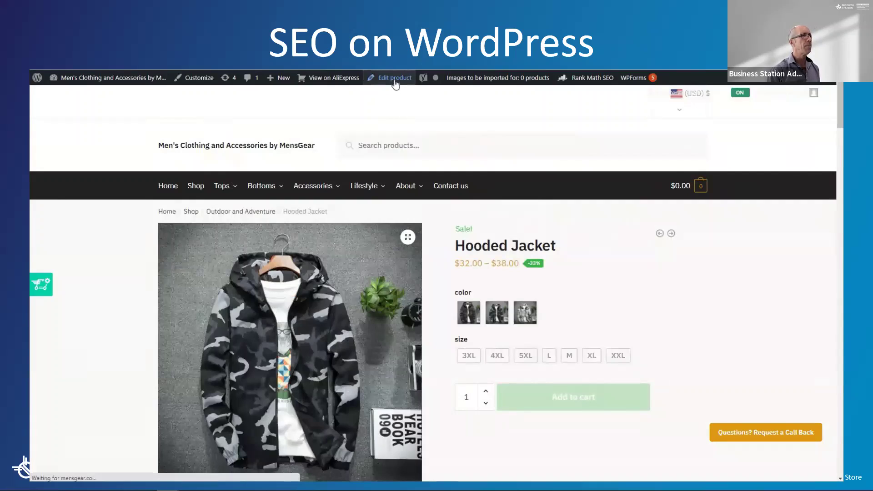
click(405, 186)
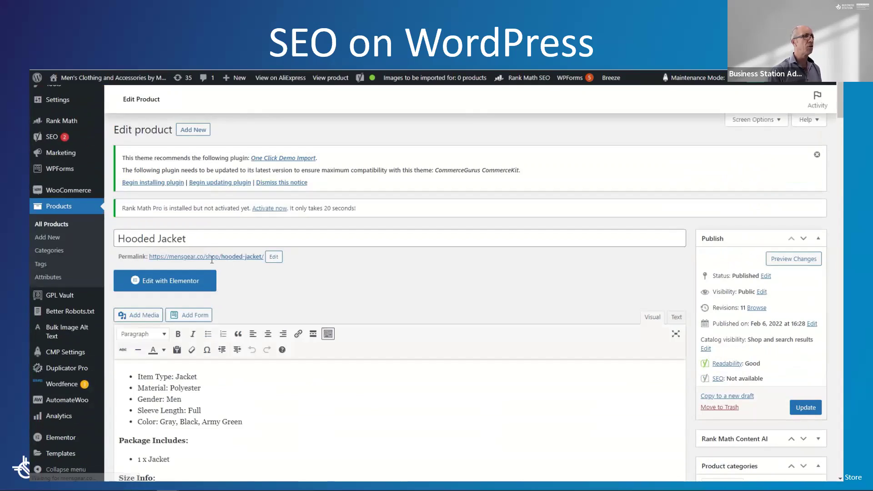
Examine the product's title, description, images, product data, custom fields and short description in the editor.
drag(205, 237, 120, 245)
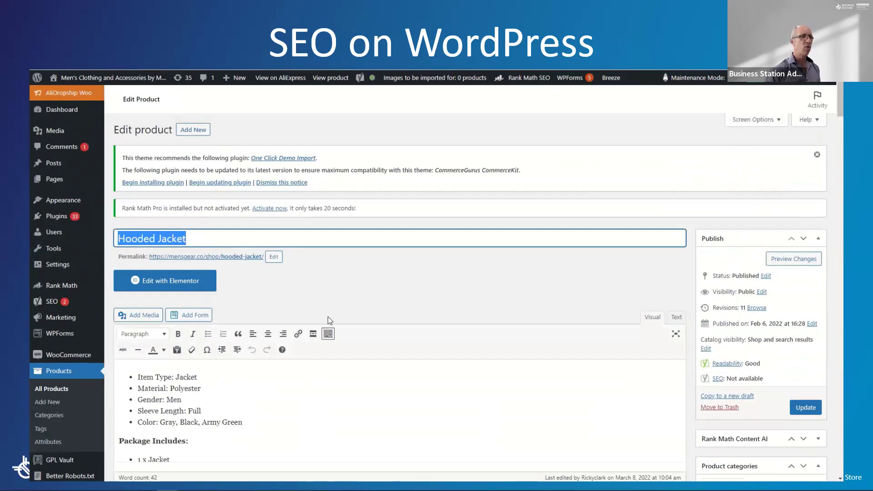
click(344, 379)
scroll(349, 383, down, 1)
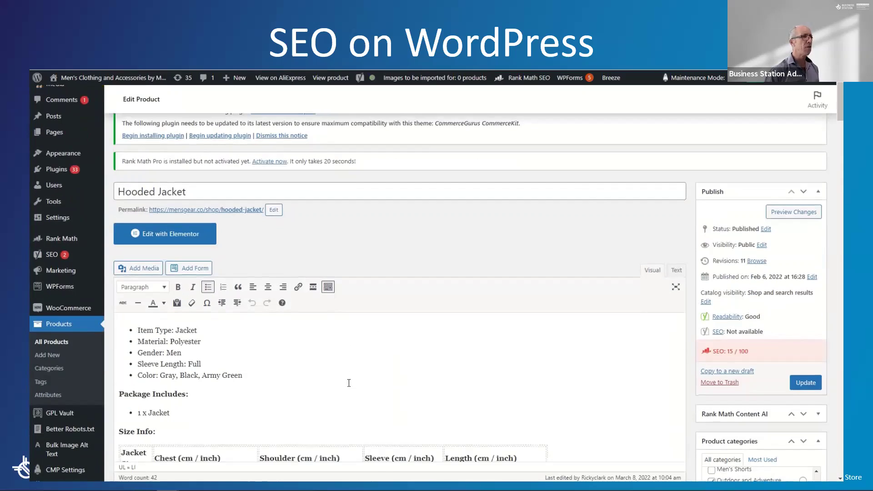
drag(136, 331, 318, 398)
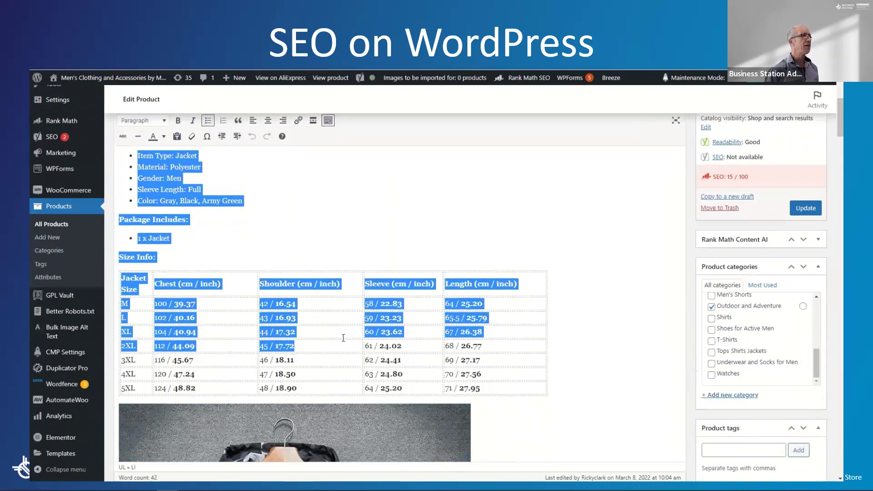
click(607, 353)
scroll(608, 359, down, 2)
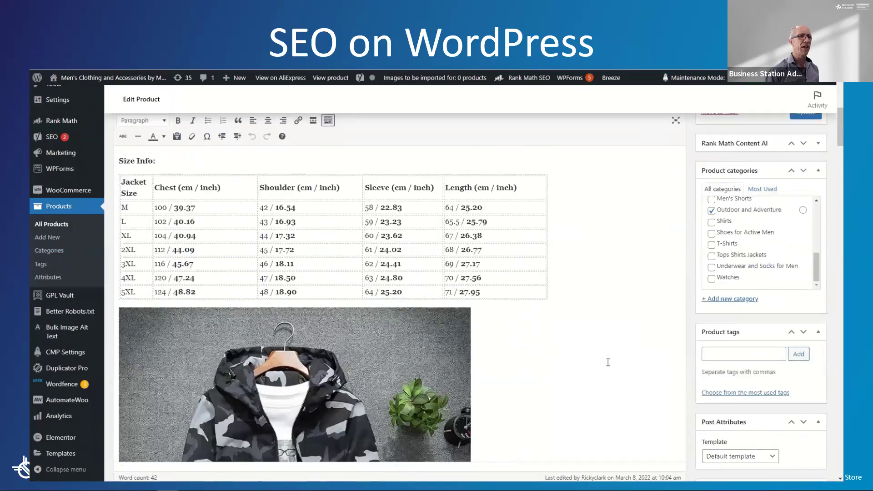
scroll(609, 363, down, 10)
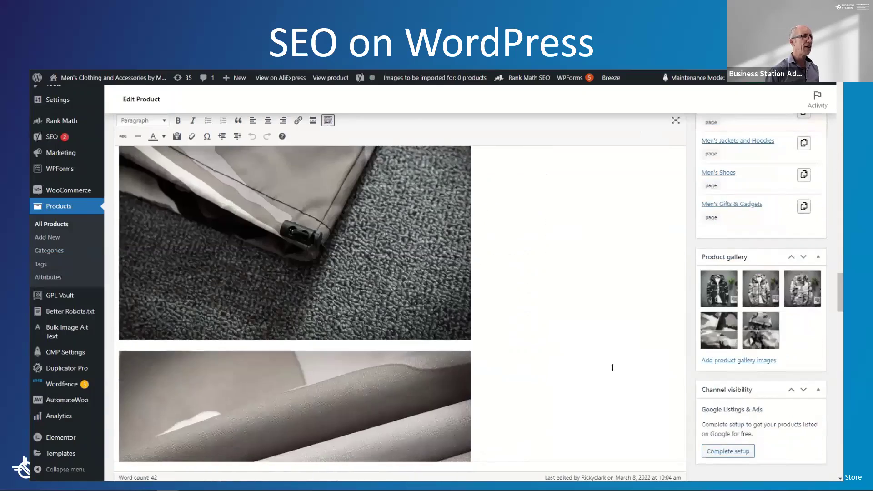
scroll(612, 367, down, 9)
scroll(613, 371, up, 3)
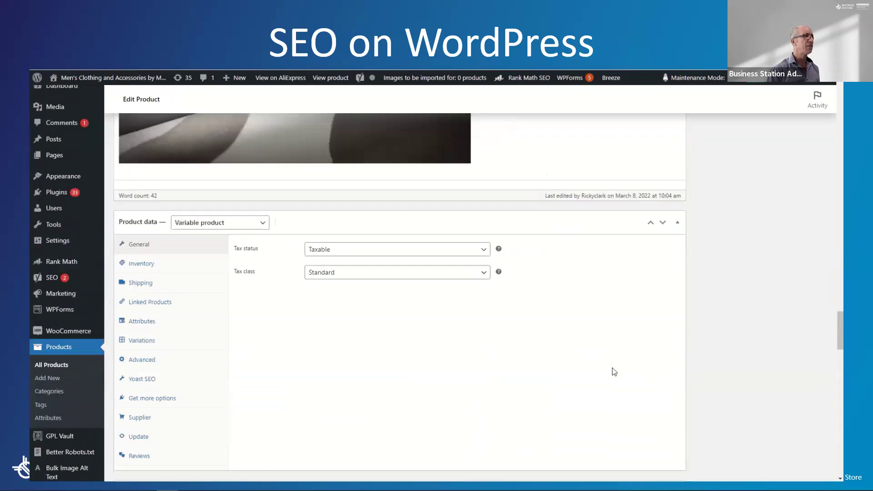
scroll(613, 371, down, 10)
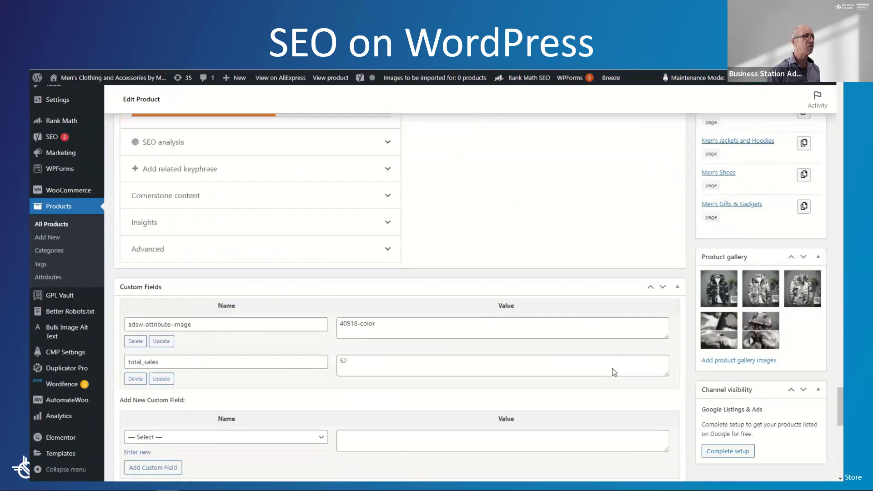
scroll(612, 370, down, 4)
scroll(611, 371, up, 1)
scroll(612, 370, down, 4)
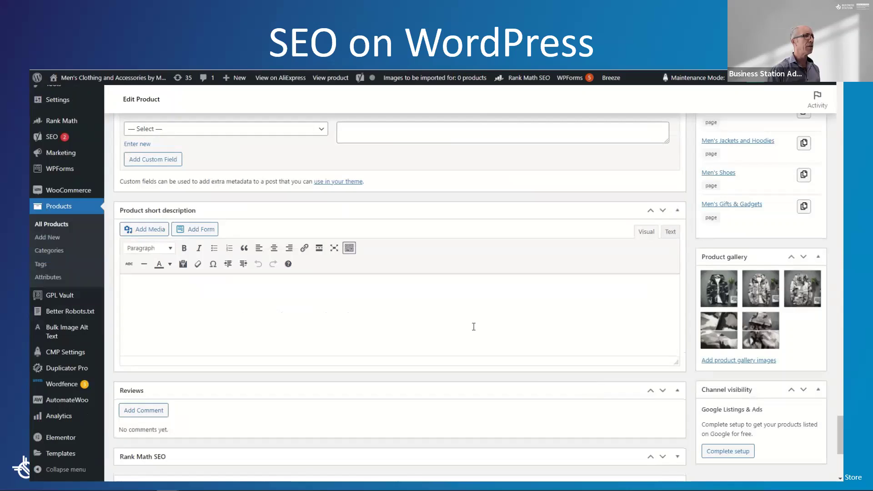
click(490, 318)
Replace the product title with "Camouflage Hooded Jacket for Men".
drag(838, 426, 839, 93)
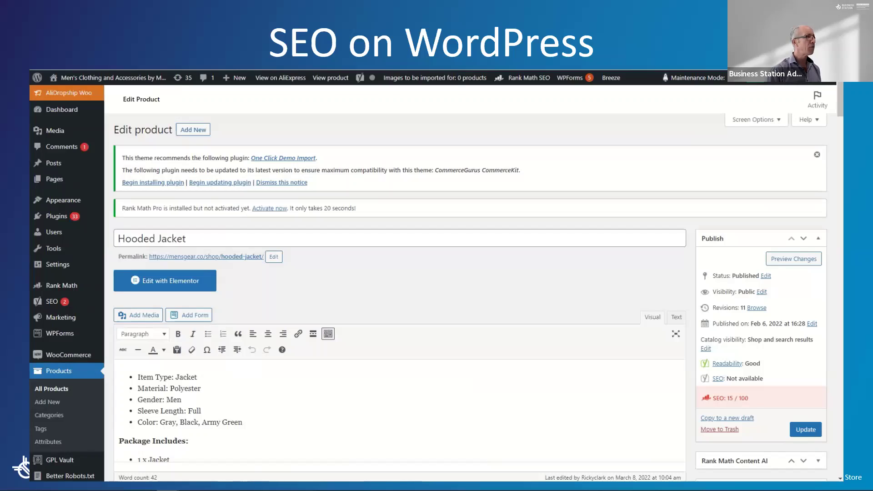
drag(190, 241, 118, 240)
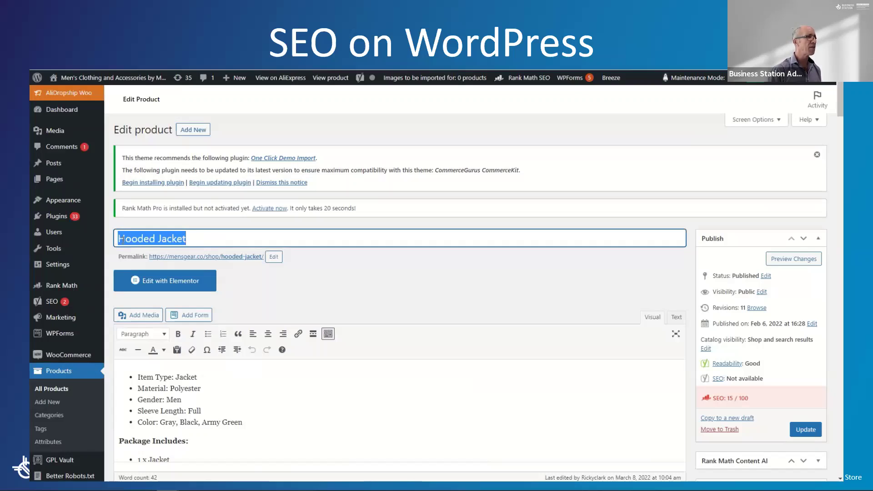
right_click(122, 239)
click(150, 285)
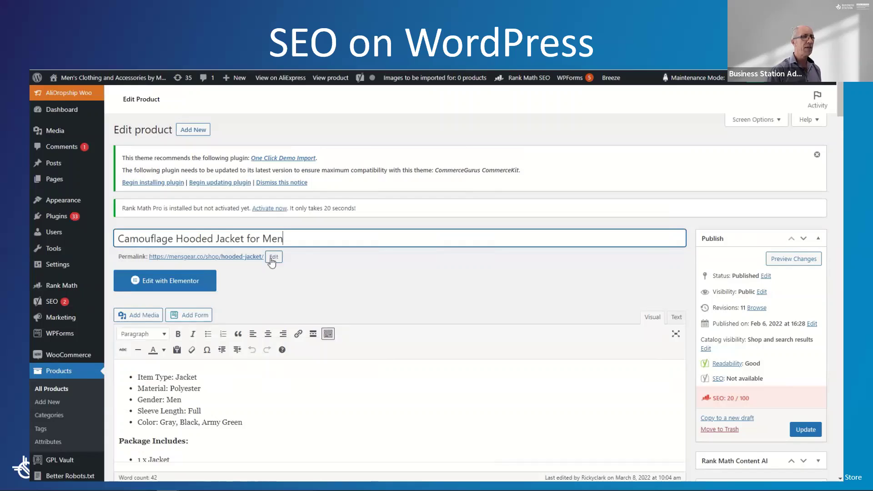
Change the product's permalink slug to camouflage-hooded-jacket-for-men and confirm it.
click(272, 258)
drag(264, 257, 224, 258)
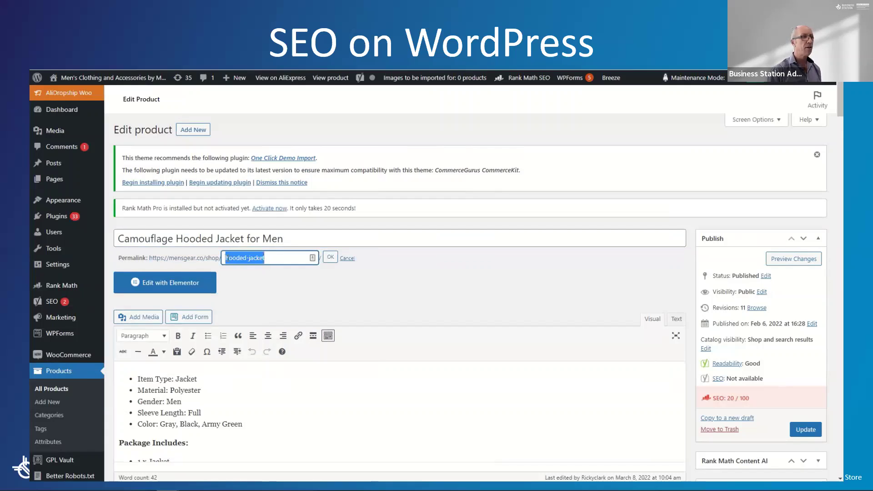
right_click(227, 258)
click(253, 302)
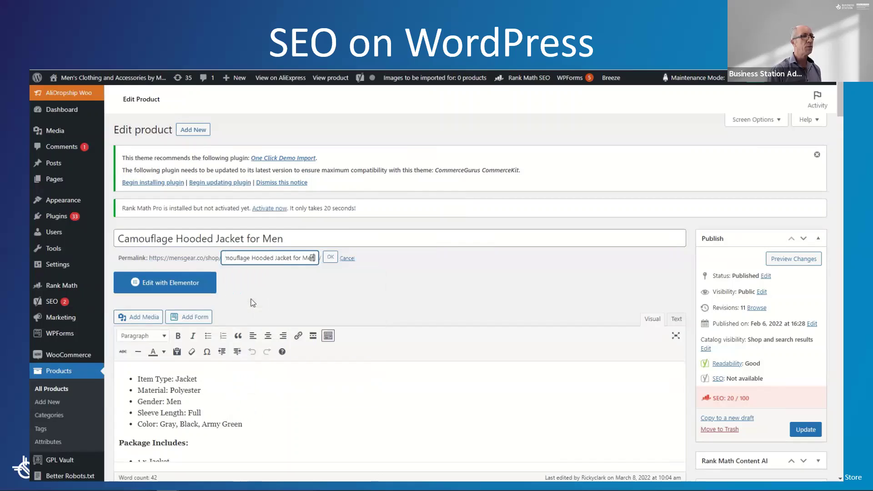
click(330, 258)
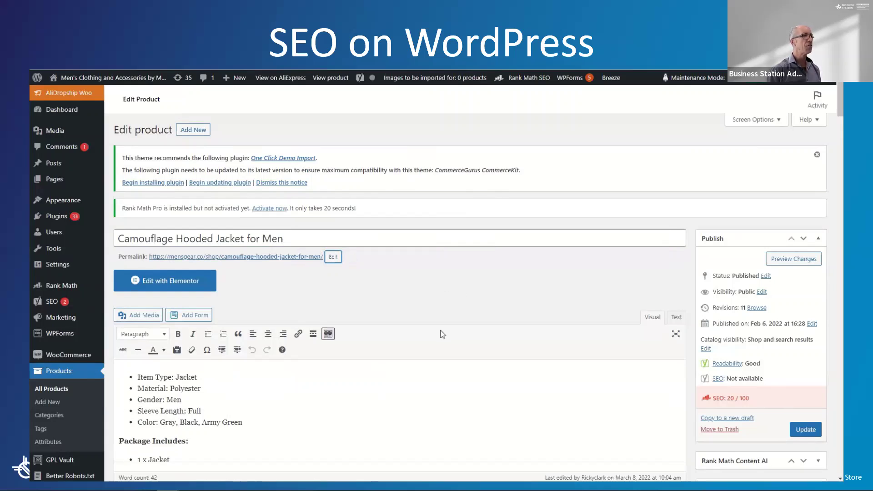
Add the line "Camouflage Hooded Jacket for Men" and an empty paragraph above the first bullet list in the product description.
scroll(442, 334, down, 1)
scroll(442, 334, down, 3)
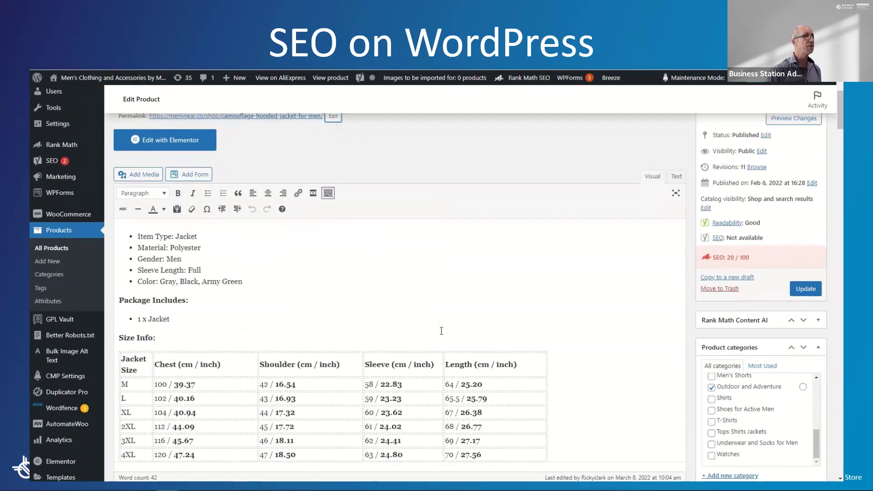
click(133, 231)
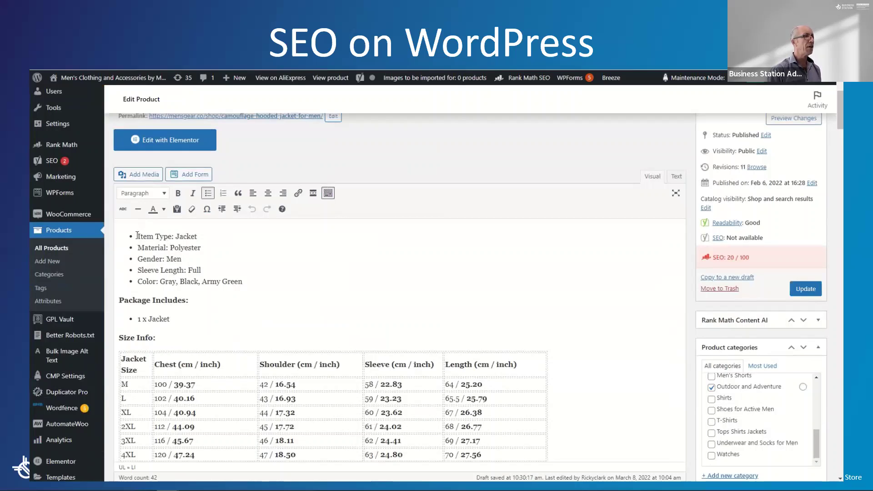
key(Return)
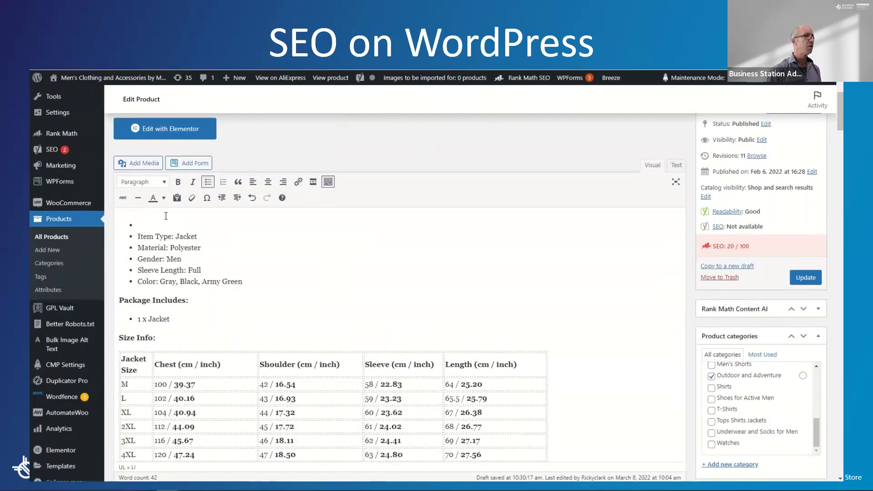
click(202, 187)
scroll(208, 182, down, 1)
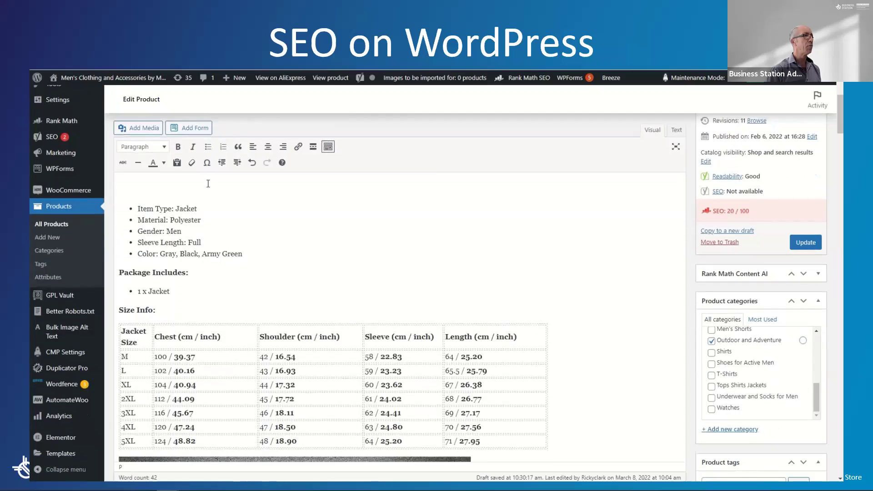
text(Camouflage Hooded Jacket for Men)
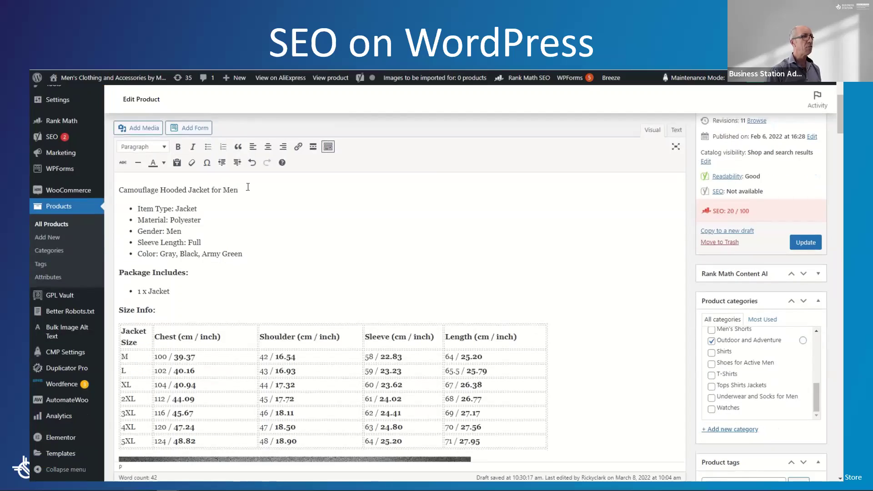
key(Return)
Format the "Camouflage Hooded Jacket for Men" line in the description as Heading 1.
drag(240, 172, 115, 171)
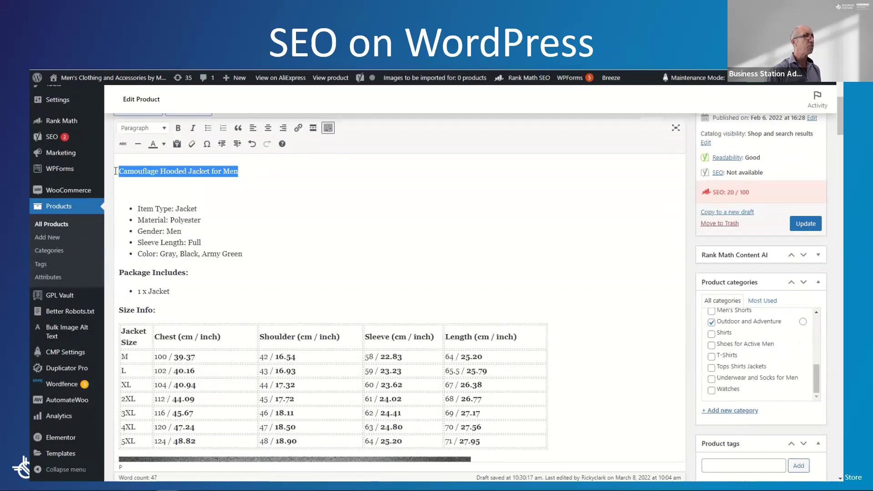
click(164, 128)
click(168, 162)
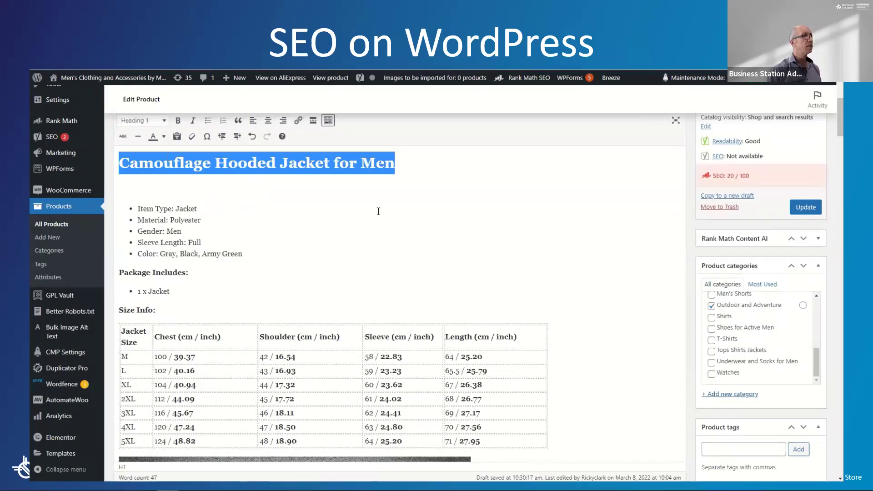
click(473, 254)
Paste the prepared three-paragraph sales copy beneath the description heading, beginning "You won't want to take this camouflage hooded jacket off.".
scroll(522, 304, down, 3)
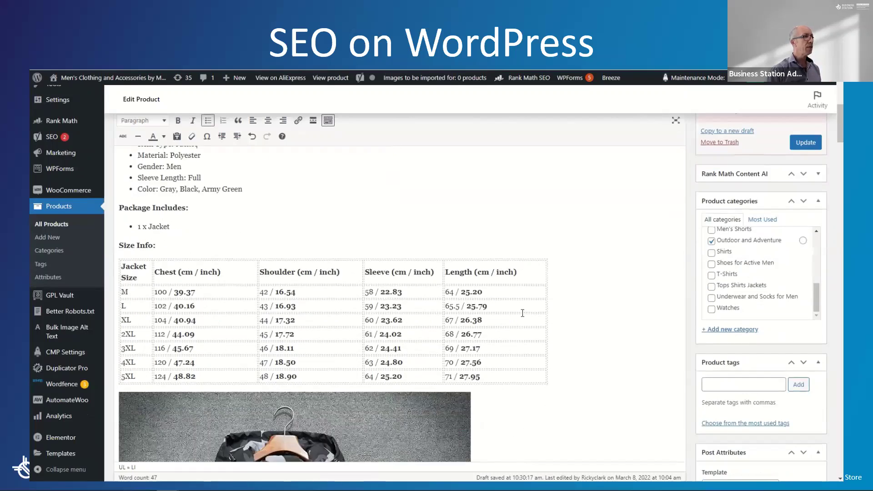
scroll(523, 313, up, 2)
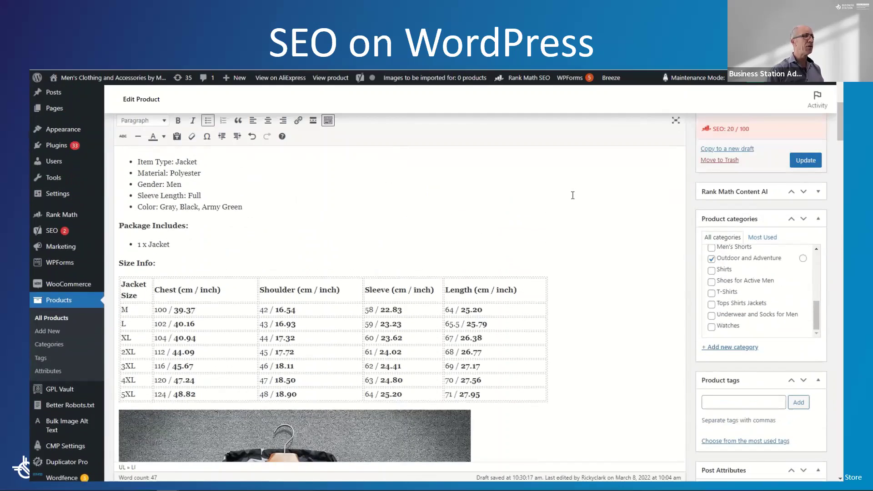
scroll(570, 191, up, 4)
click(323, 323)
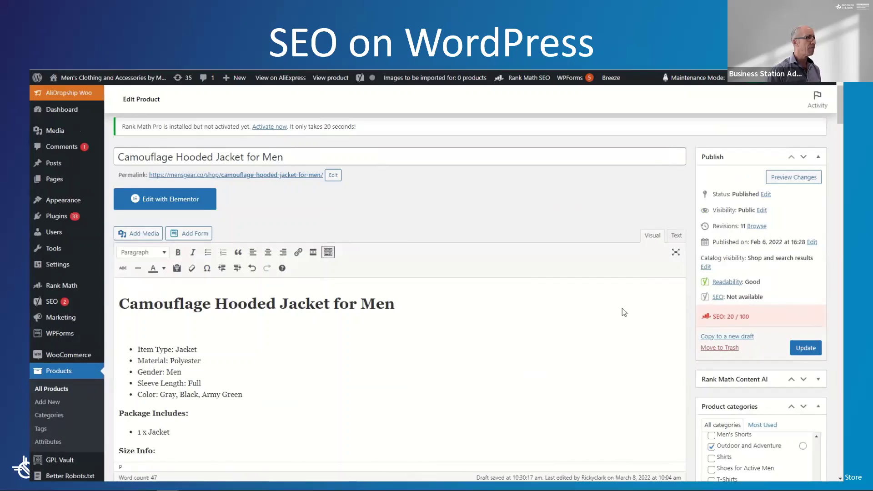
right_click(119, 327)
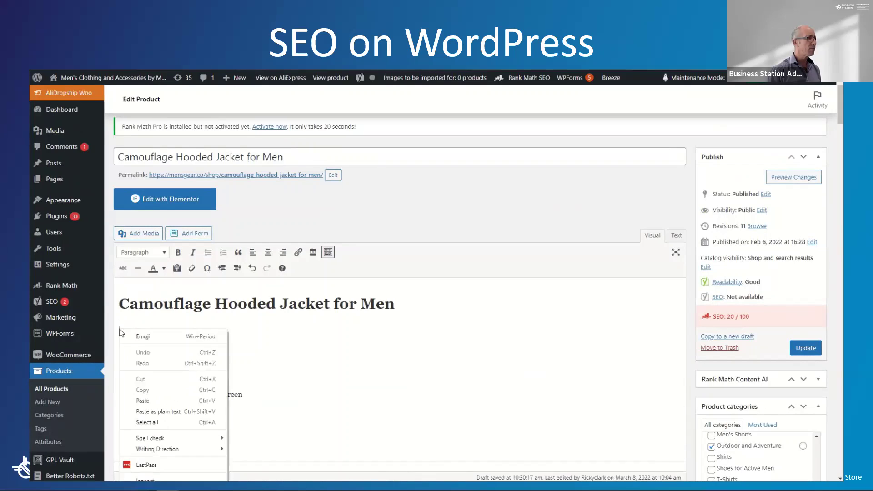
click(152, 398)
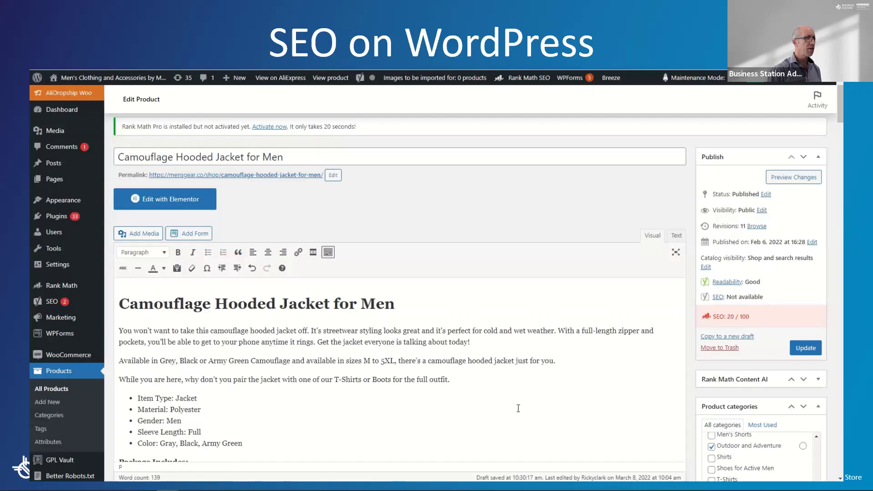
Make both mentions of "camouflage hooded jacket" in the first two description paragraphs bold.
drag(211, 329, 298, 330)
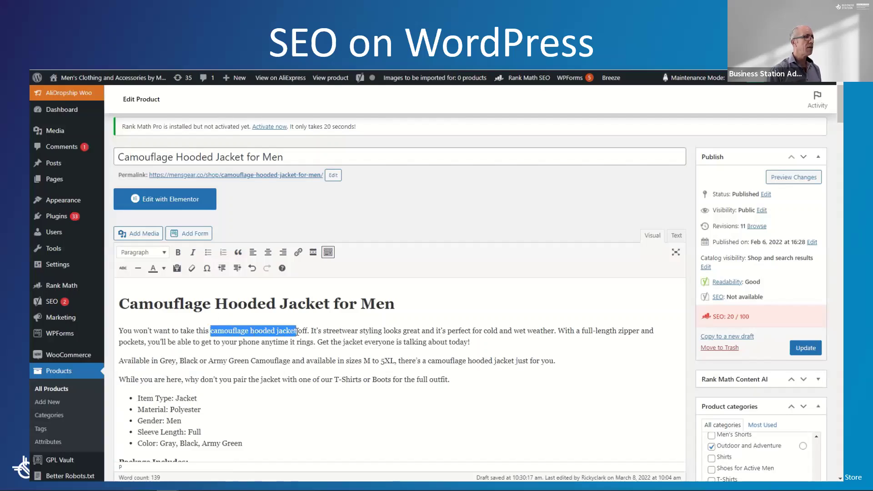
click(180, 255)
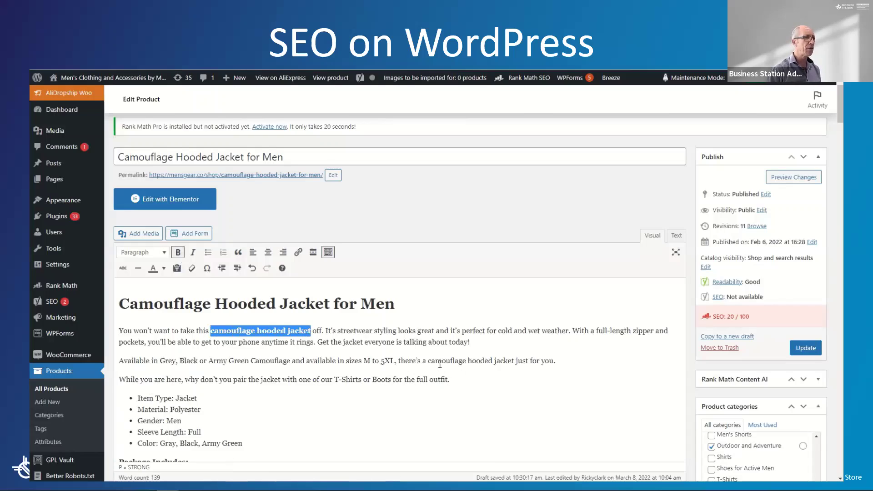
drag(427, 361, 514, 360)
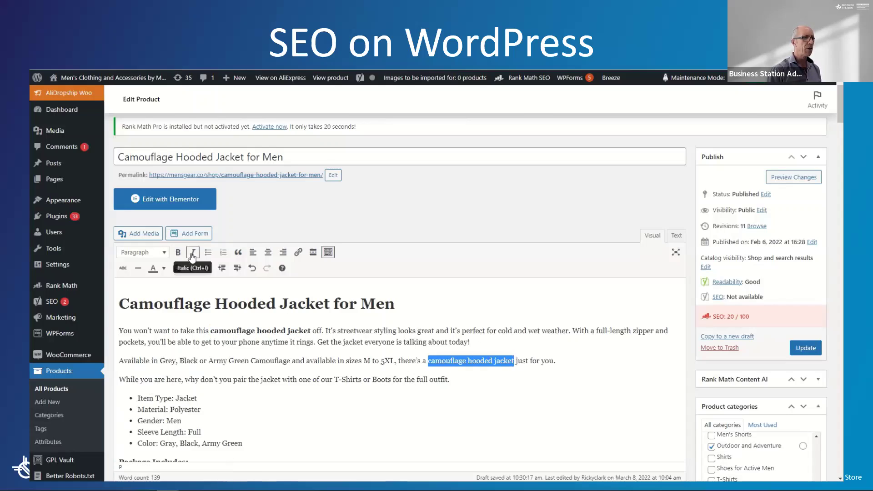
click(178, 252)
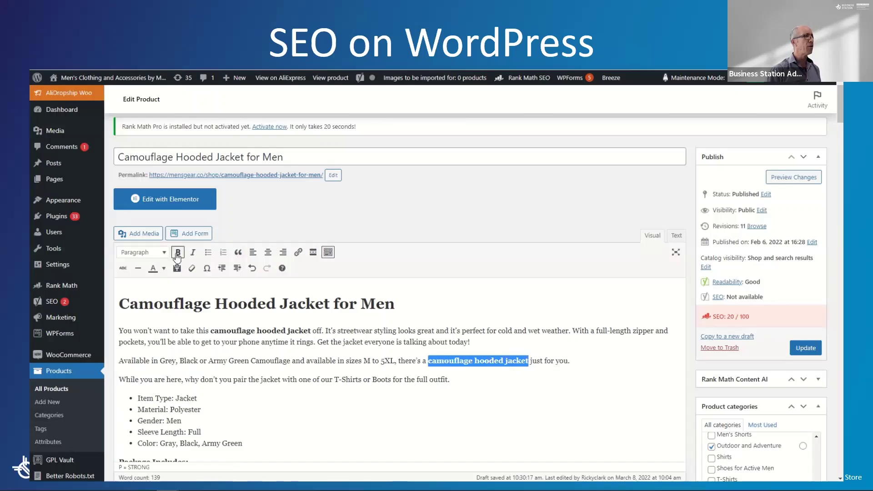
click(312, 399)
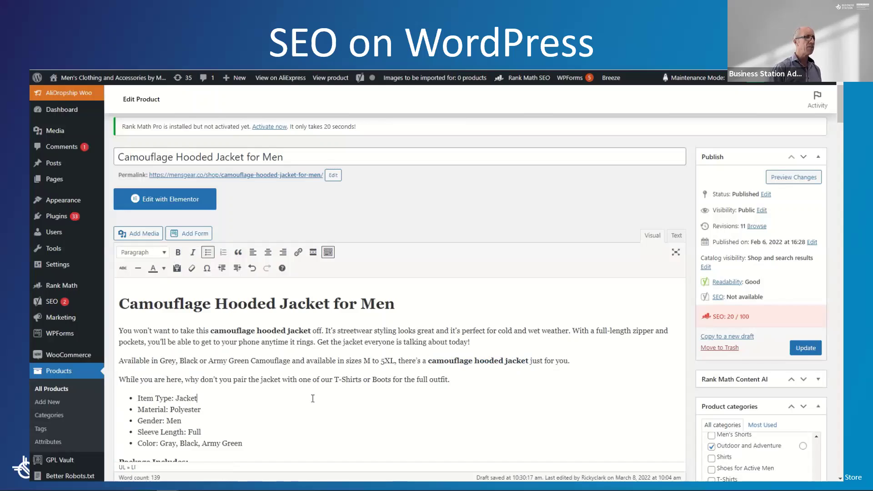
scroll(312, 398, down, 1)
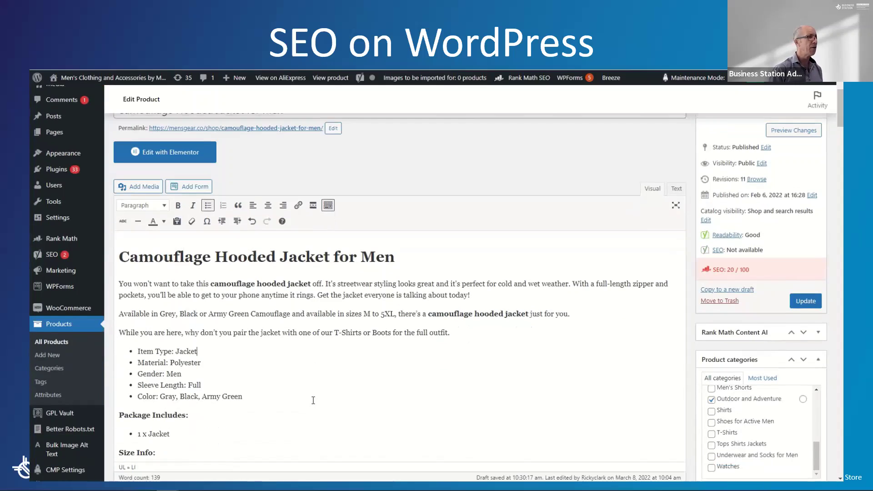
scroll(312, 400, down, 1)
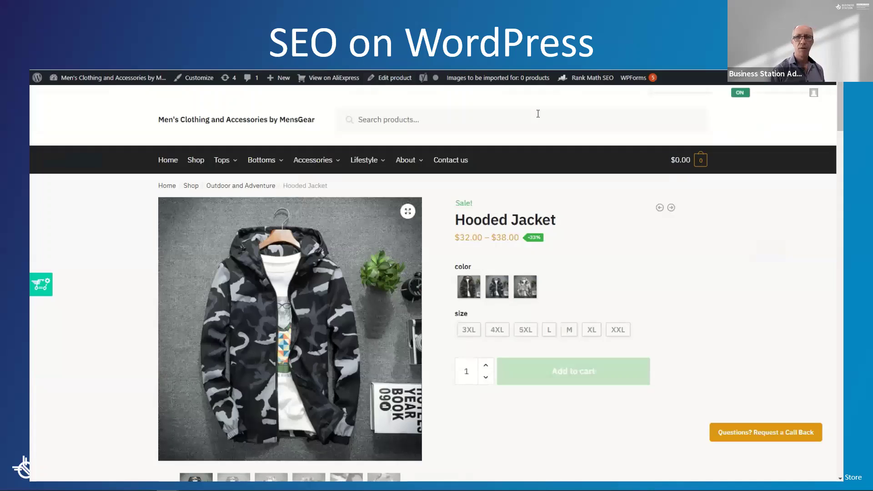
mouse_move(635, 232)
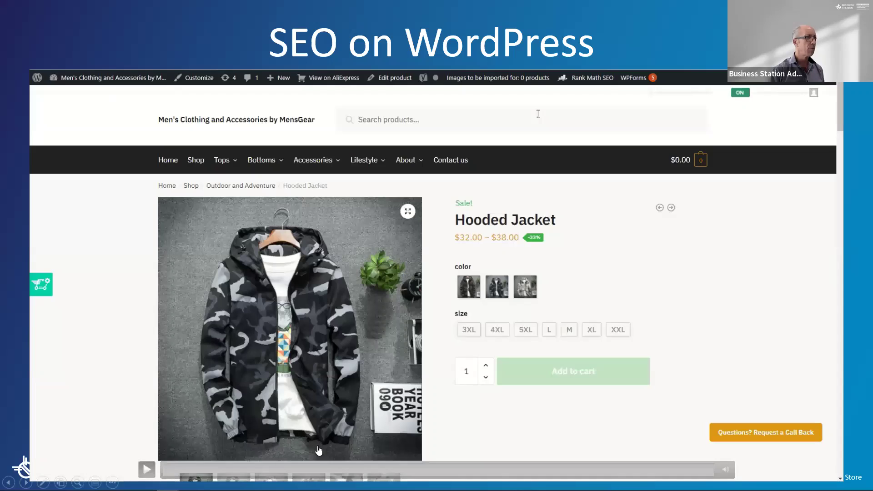
click(323, 469)
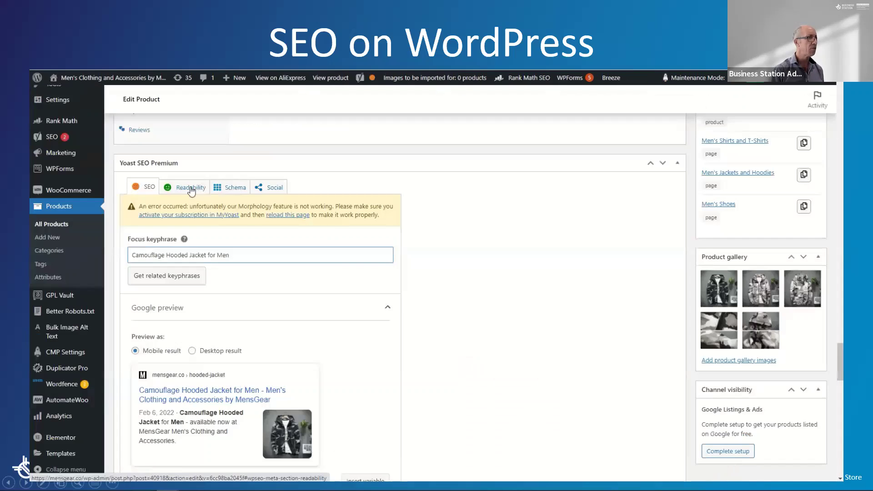
click(289, 465)
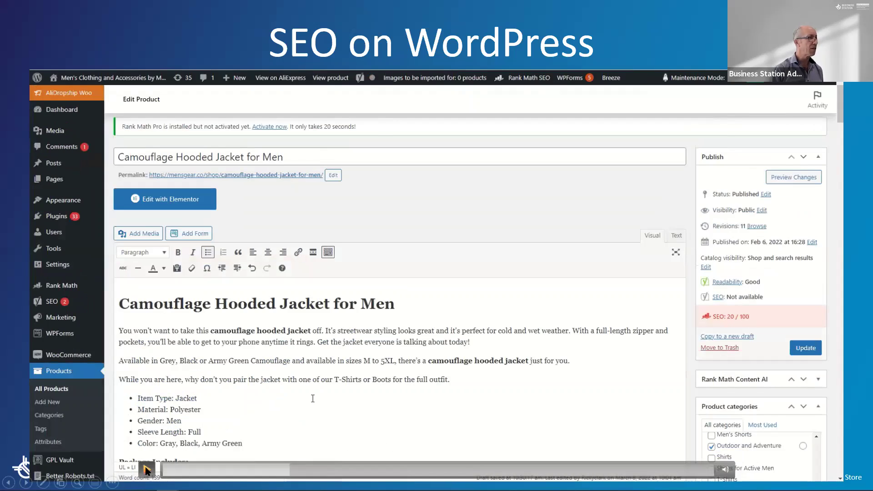
click(147, 469)
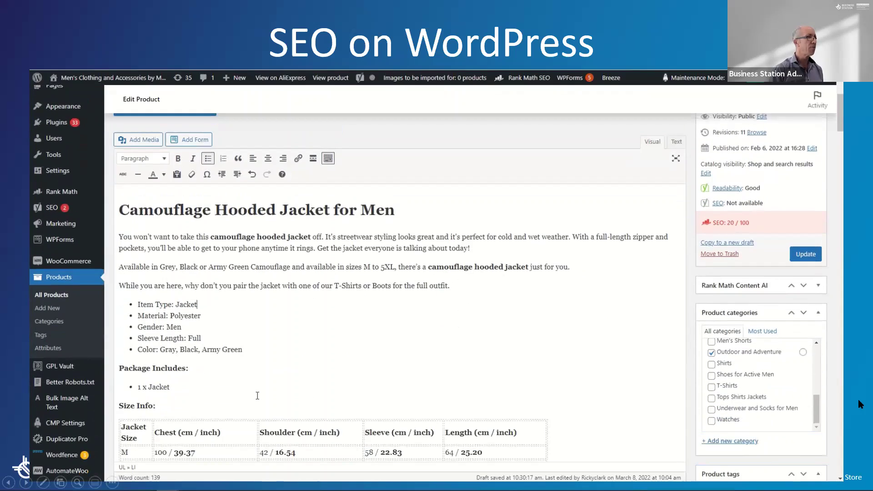
Delete the "Package Includes:" heading and its "1 x Jacket" bullet from the product description.
drag(172, 386, 113, 367)
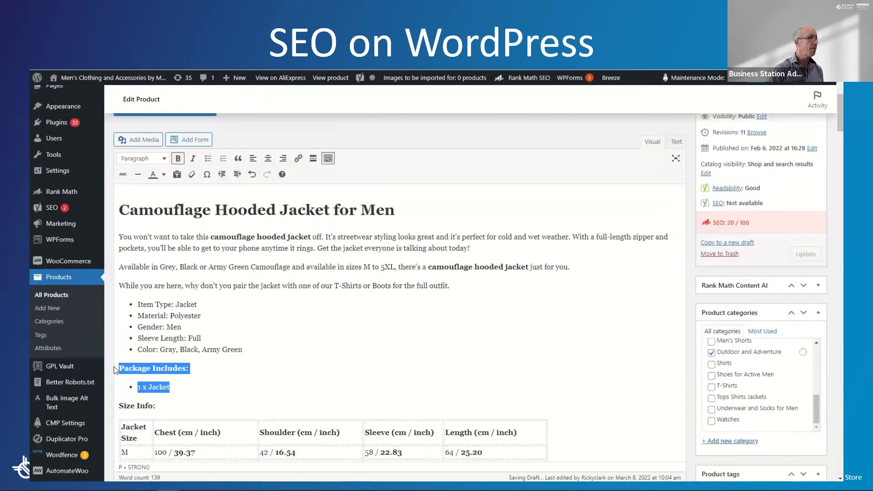
key(BackSpace)
key(BackSpace)
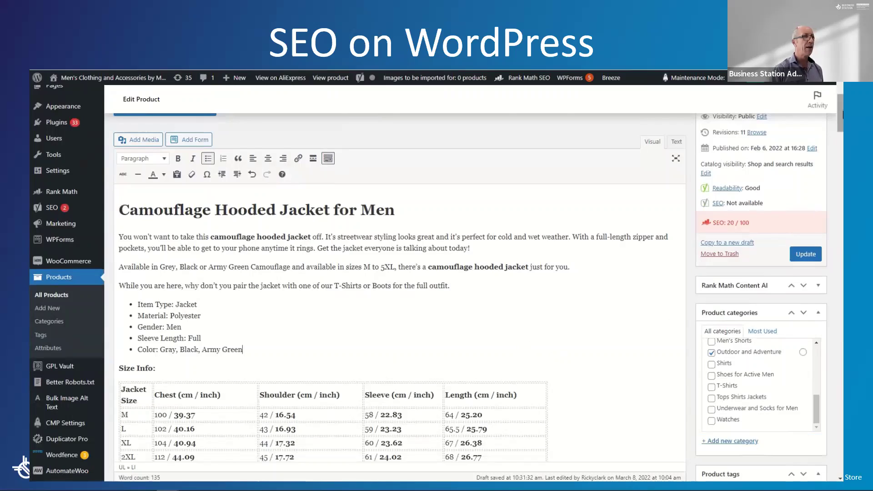
scroll(500, 200, down, 8)
scroll(500, 200, up, 6)
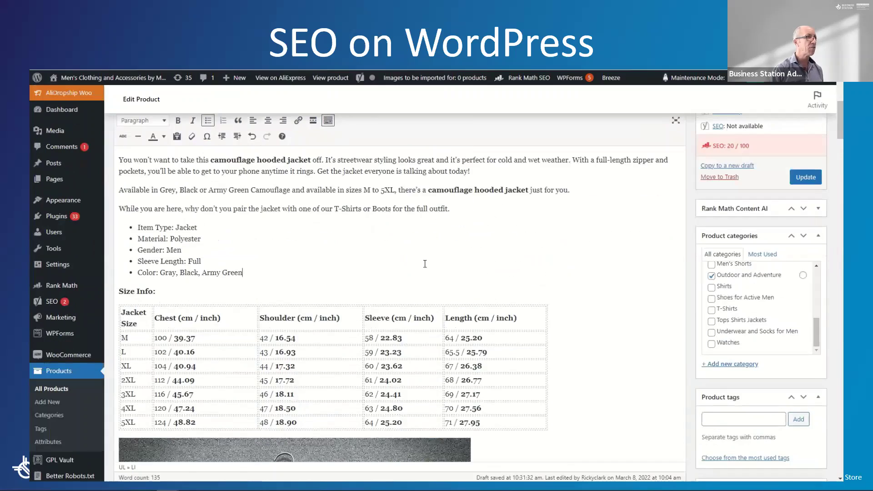
scroll(500, 200, up, 3)
drag(244, 129, 122, 131)
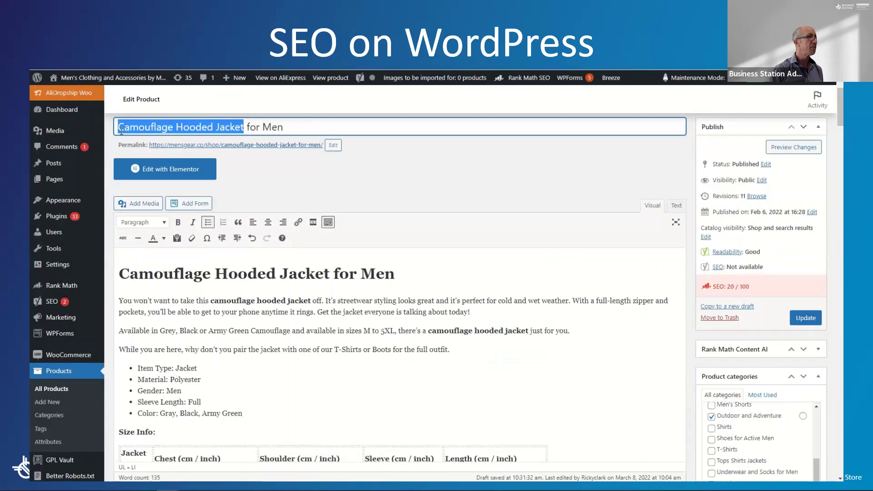
right_click(122, 132)
click(138, 169)
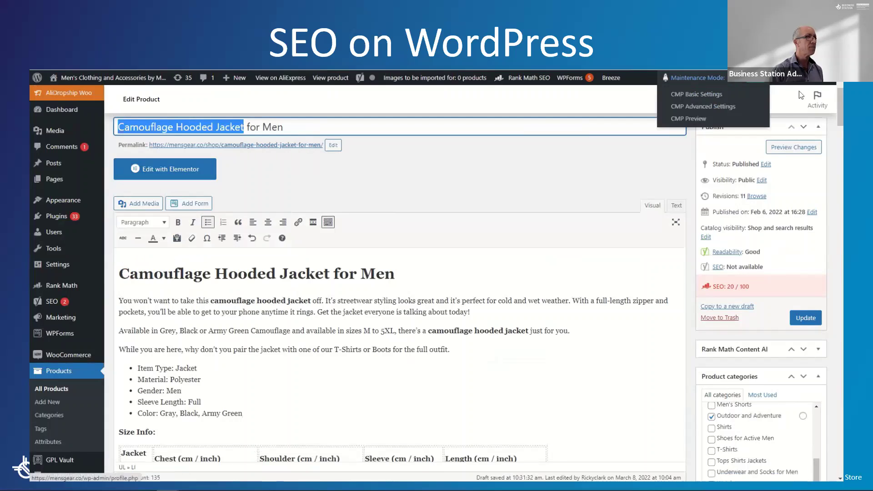
scroll(830, 182, down, 10)
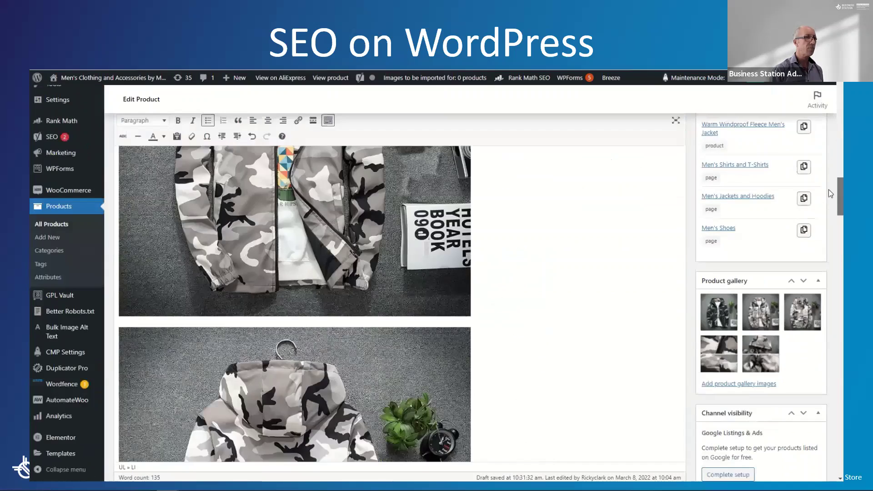
scroll(828, 189, down, 10)
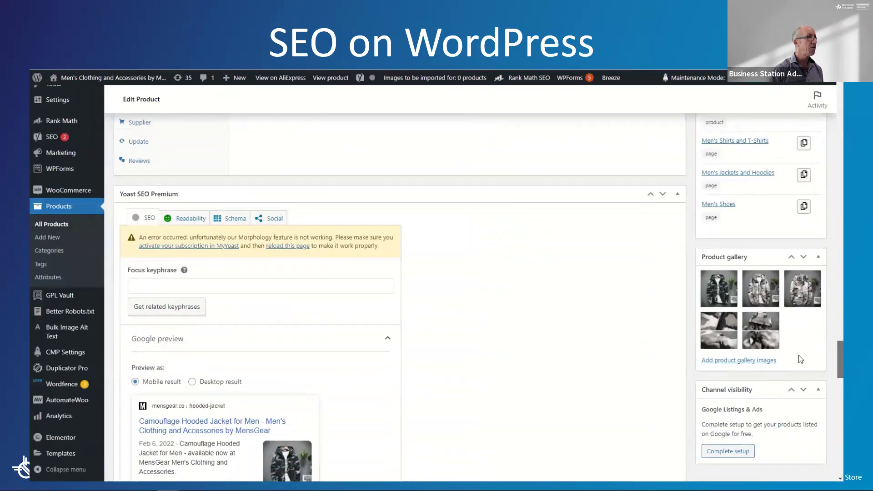
Copy the full product title "Camouflage Hooded Jacket for Men" into the Yoast SEO focus keyphrase.
scroll(421, 315, up, 20)
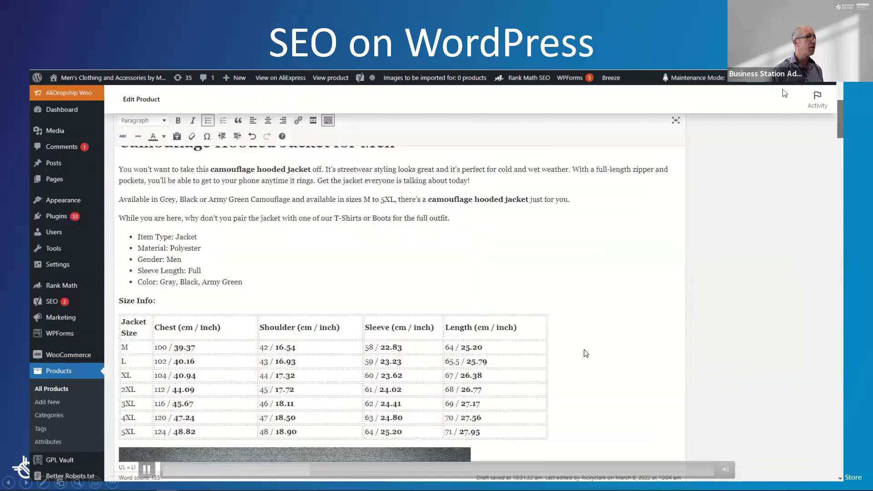
drag(292, 238, 121, 239)
right_click(121, 239)
click(146, 285)
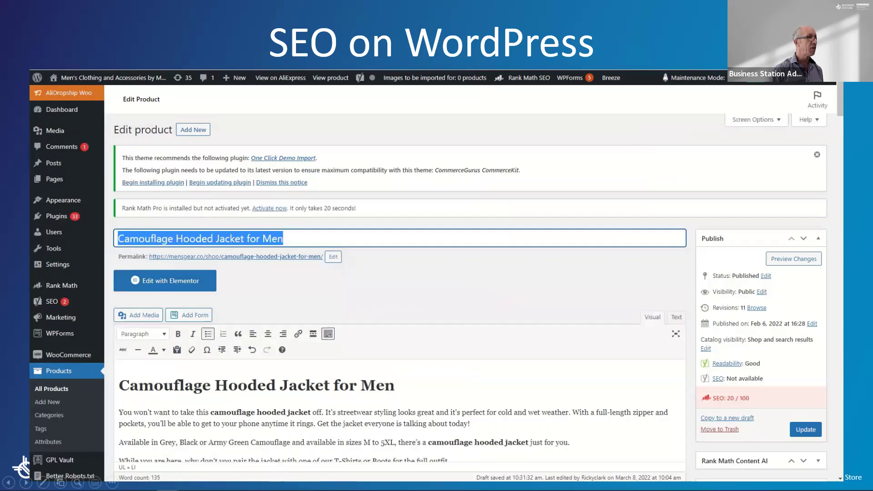
scroll(812, 249, down, 20)
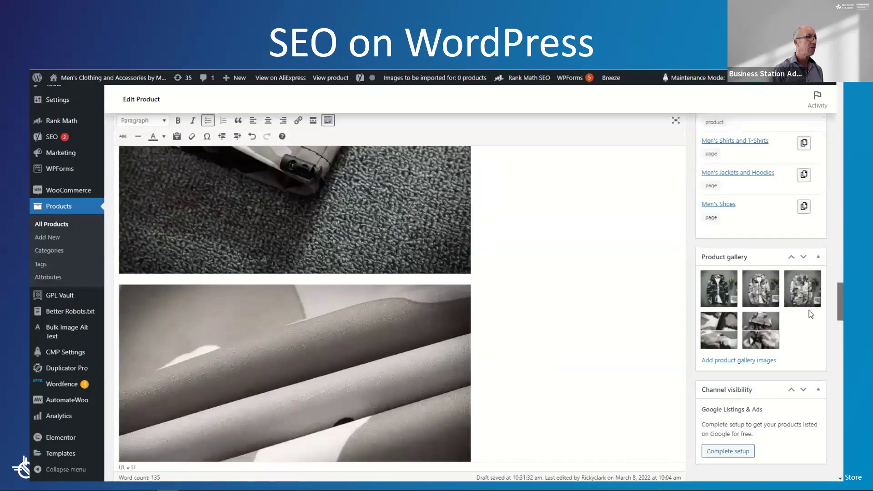
scroll(809, 357, down, 5)
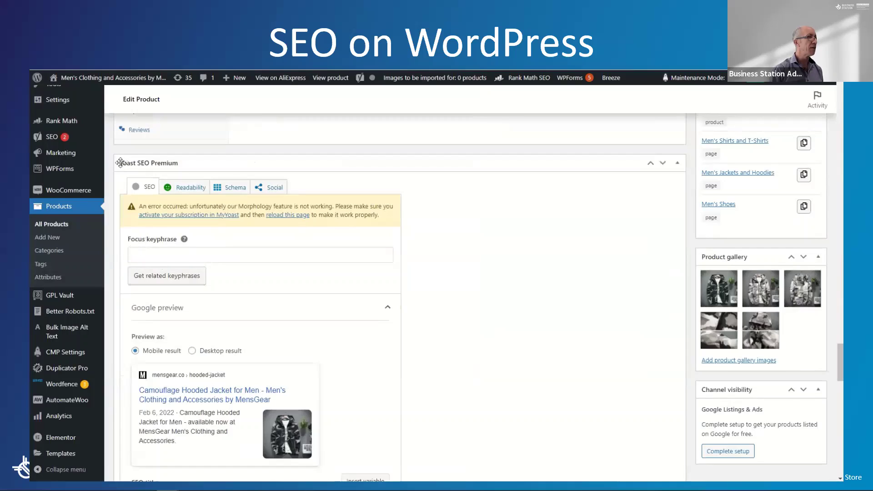
right_click(158, 255)
click(182, 326)
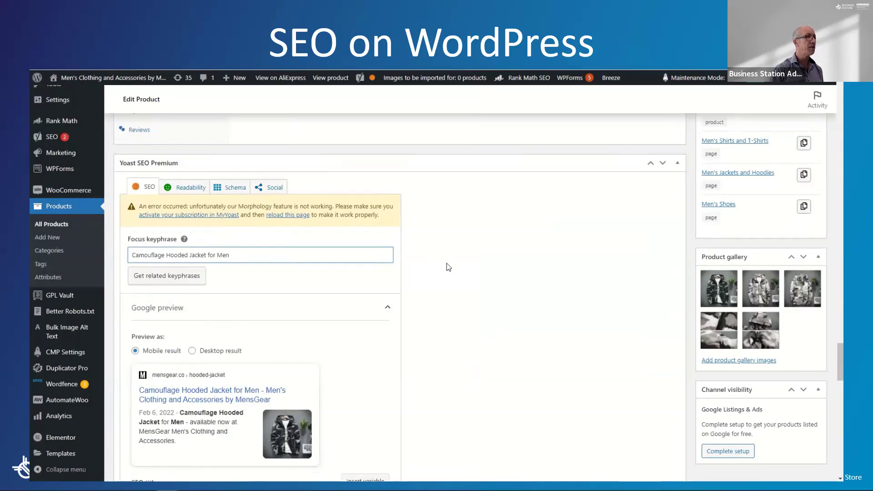
Shorten the focus keyphrase to "Camouflage Hooded Jacket" by removing "for Men".
key(BackSpace)
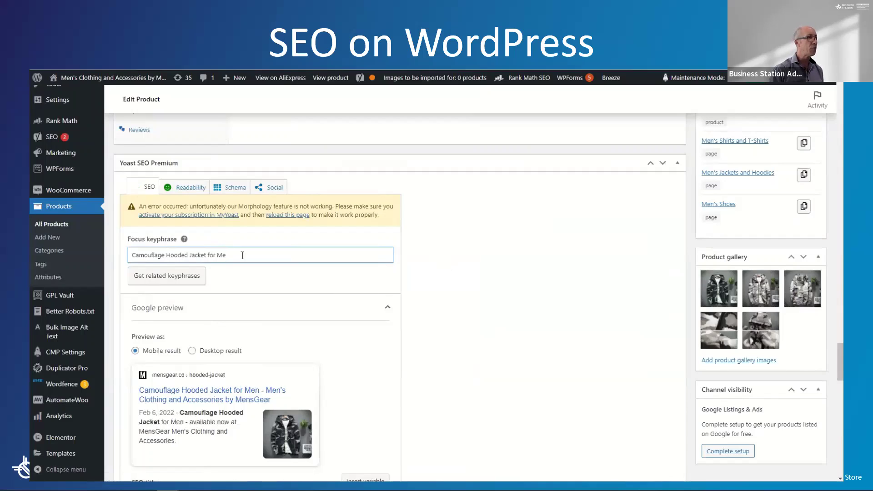
key(BackSpace)
key(BackSpace)
key(BackSpace)
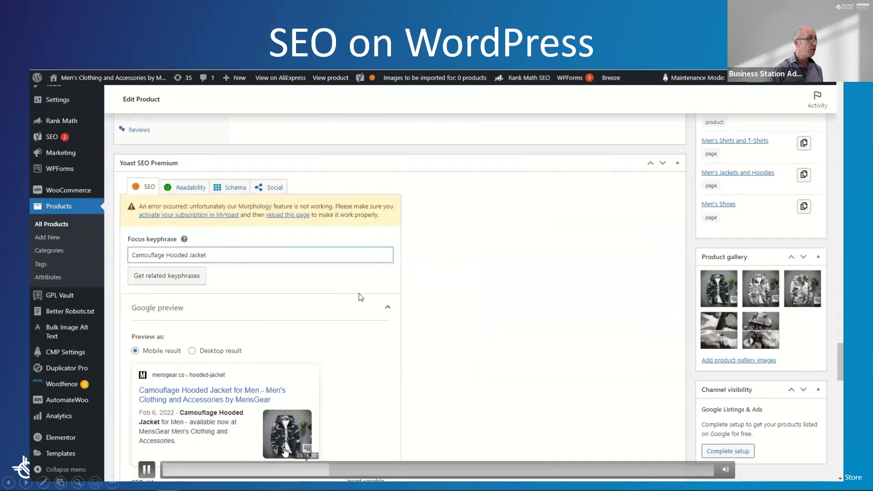
click(332, 279)
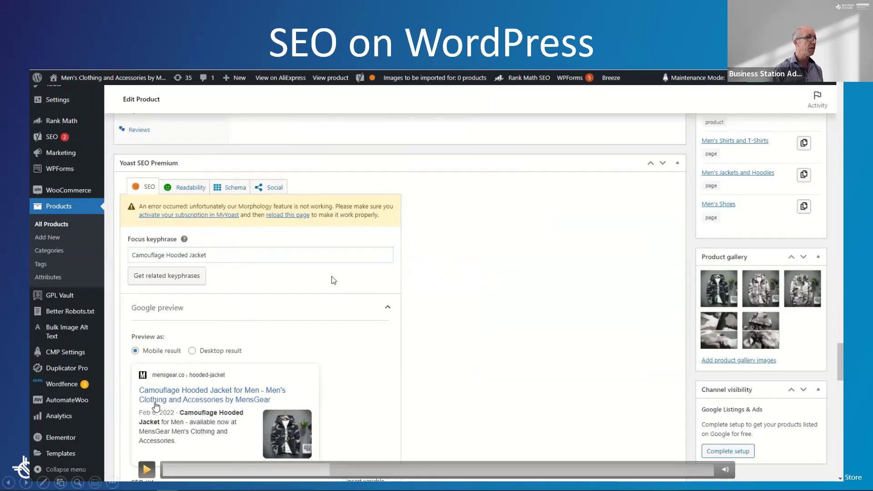
click(148, 469)
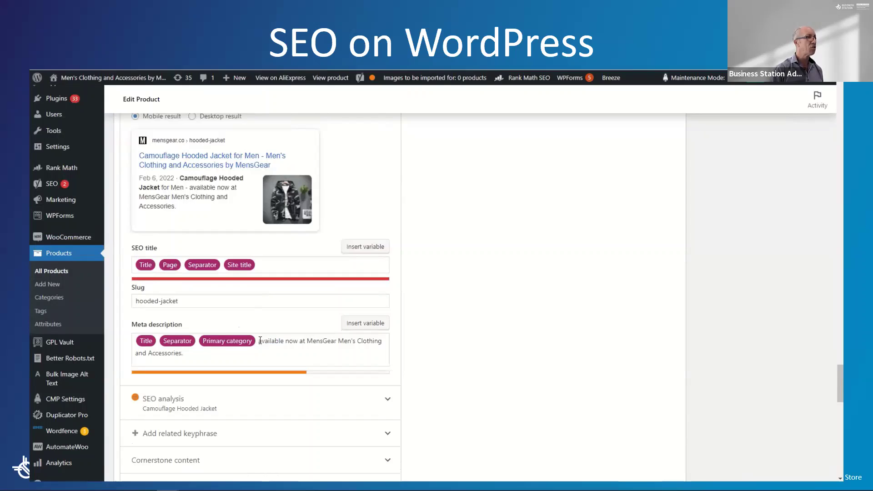
Expand the Yoast SEO analysis for the focus keyphrase and review its results.
click(386, 400)
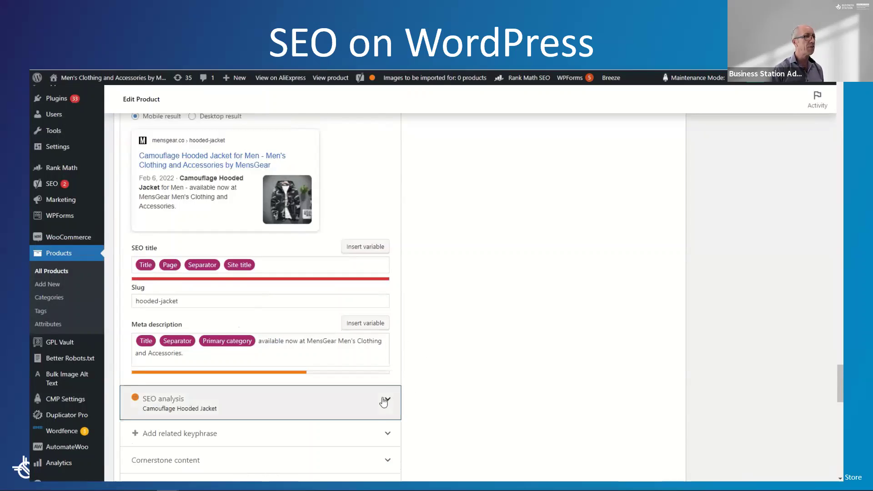
scroll(385, 400, down, 6)
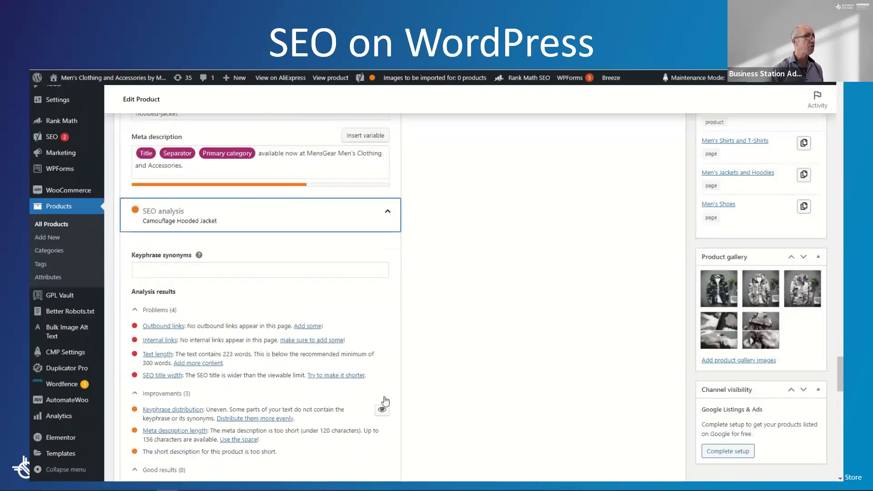
scroll(386, 400, down, 2)
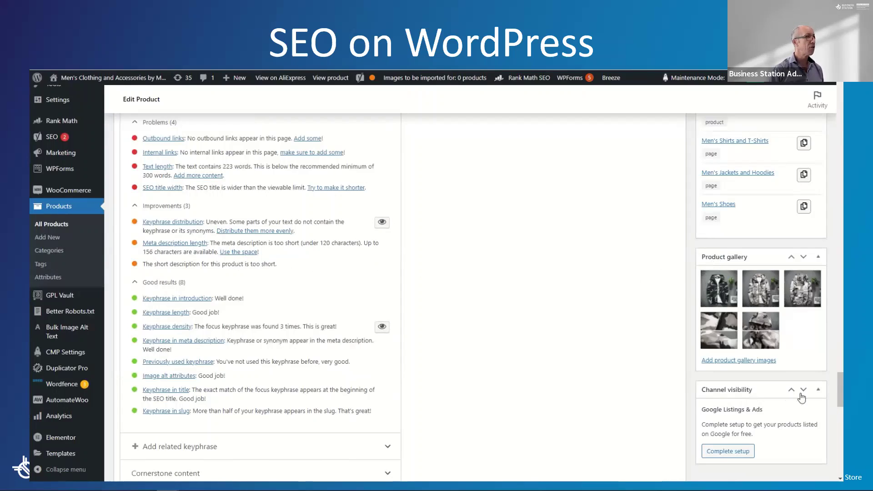
Copy the first description paragraph, starting "You won't want to take this camouflage hooded jacket off", into the product short description.
scroll(838, 388, up, 1)
drag(838, 388, 812, 98)
drag(119, 281, 477, 293)
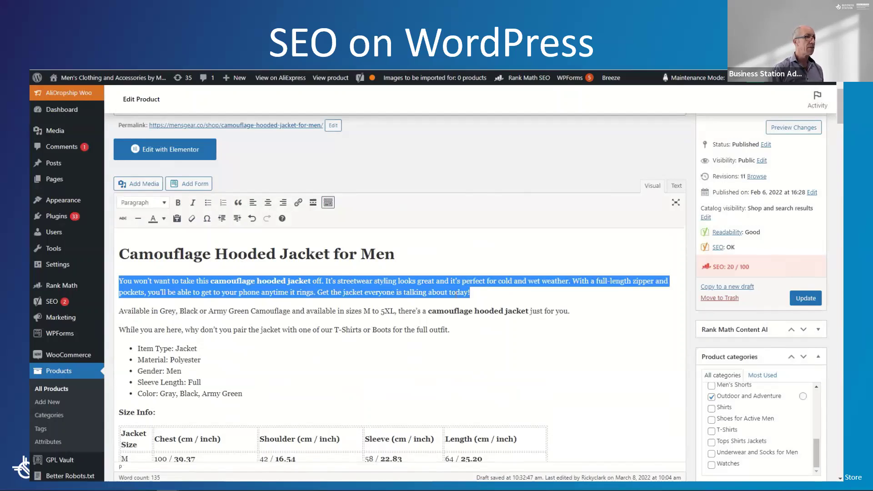
right_click(452, 294)
click(480, 328)
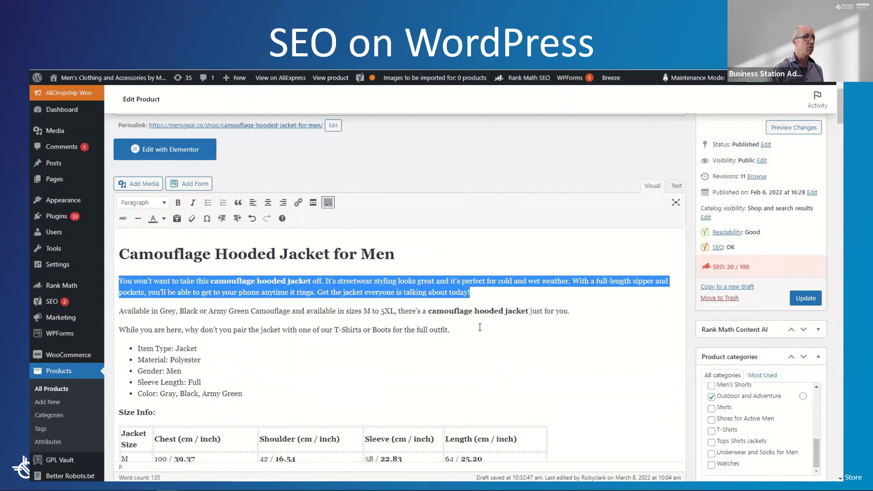
drag(840, 124, 837, 459)
right_click(177, 286)
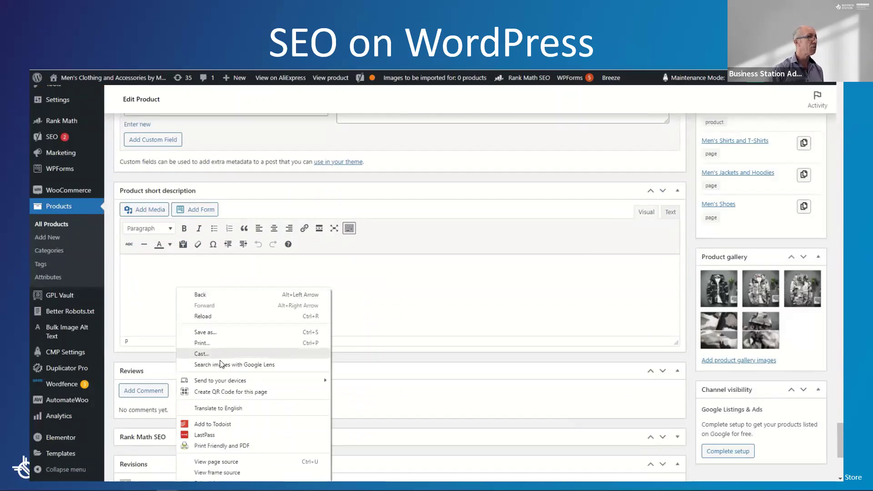
click(134, 280)
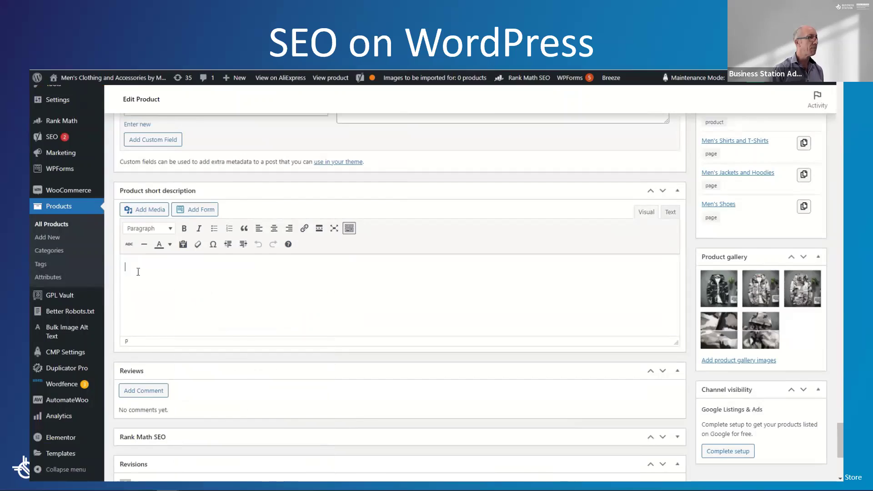
right_click(134, 273)
click(168, 346)
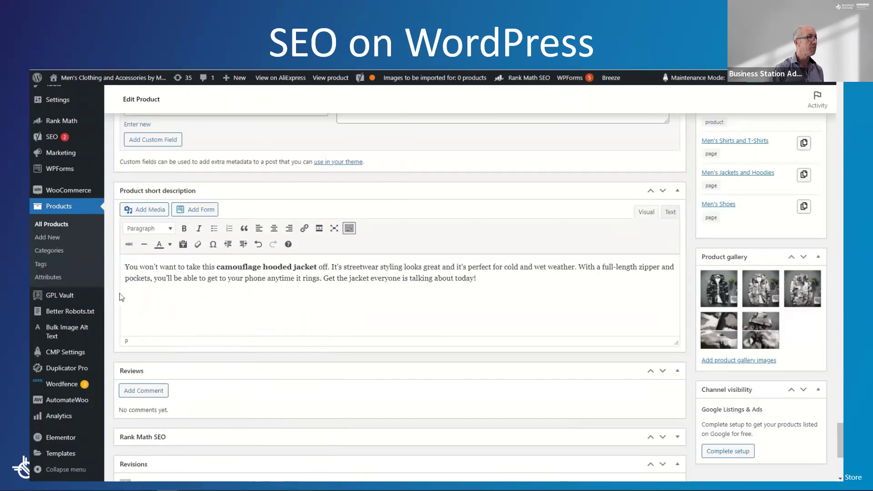
Add the line "Camouflage Hooded Jacket for Men" above the product short description paragraph and format it as Heading 1.
click(125, 267)
text(Camouflage )
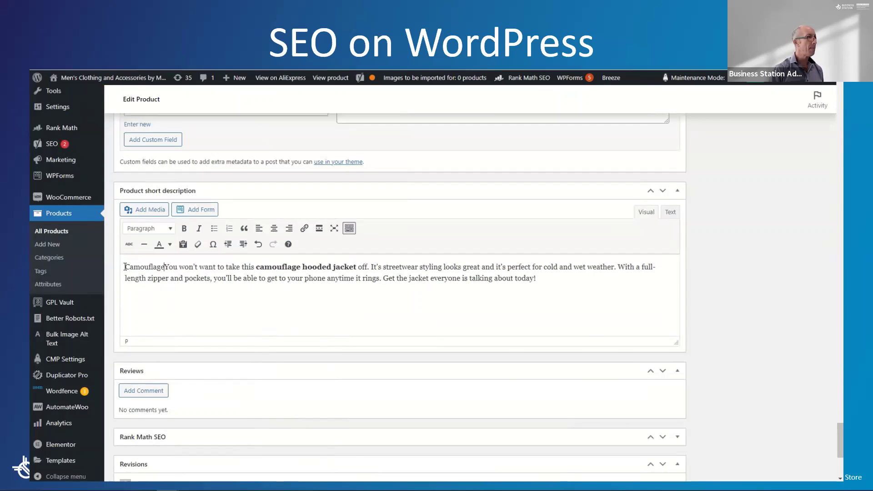
text(Hooded Jacket for men)
key(Return)
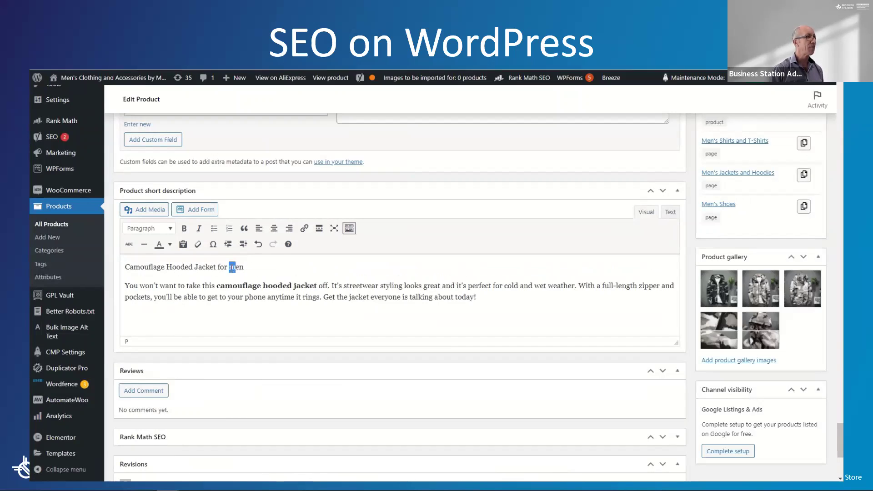
triple_click(248, 266)
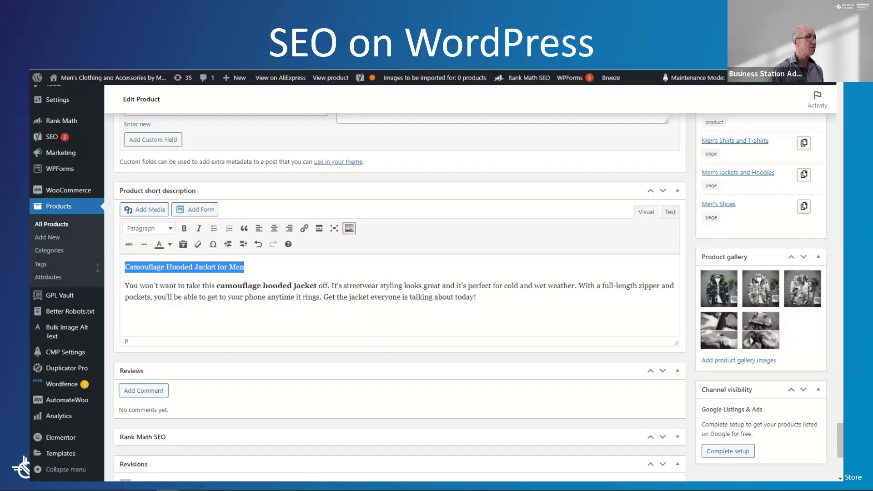
click(155, 228)
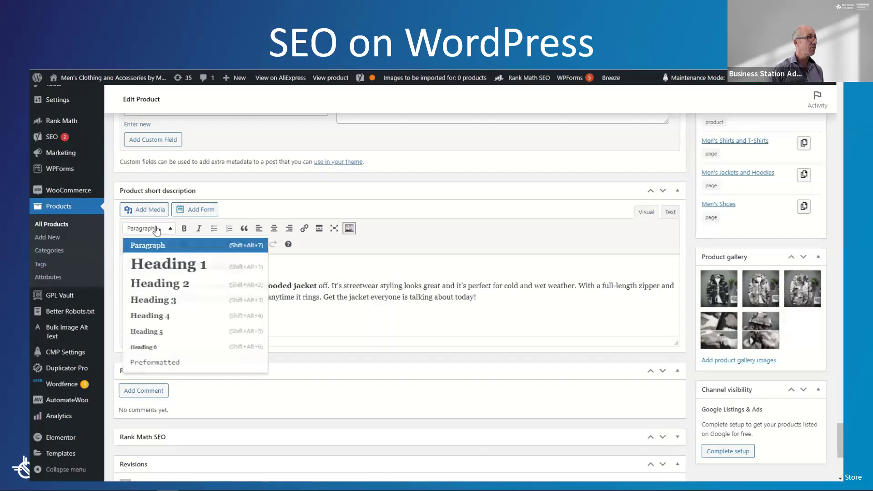
click(164, 264)
click(494, 321)
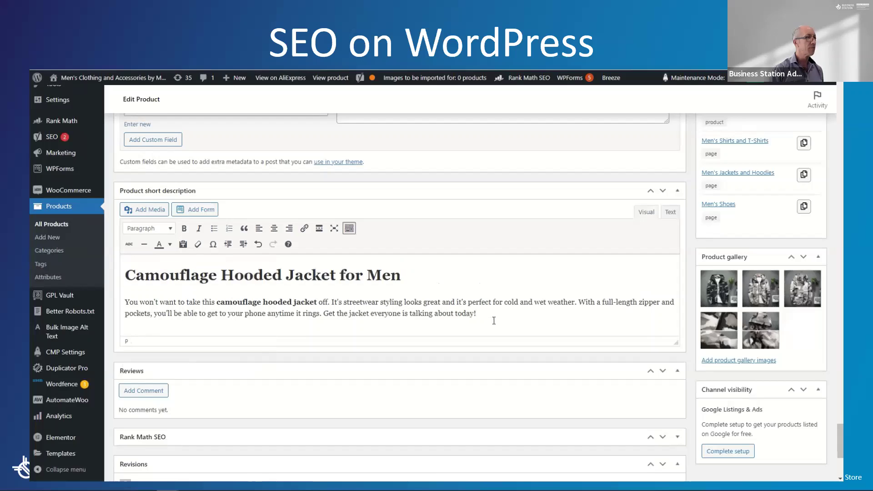
Shorten the product short description by deleting the sentence about the full-length zipper and pockets.
scroll(656, 343, up, 5)
scroll(556, 368, up, 10)
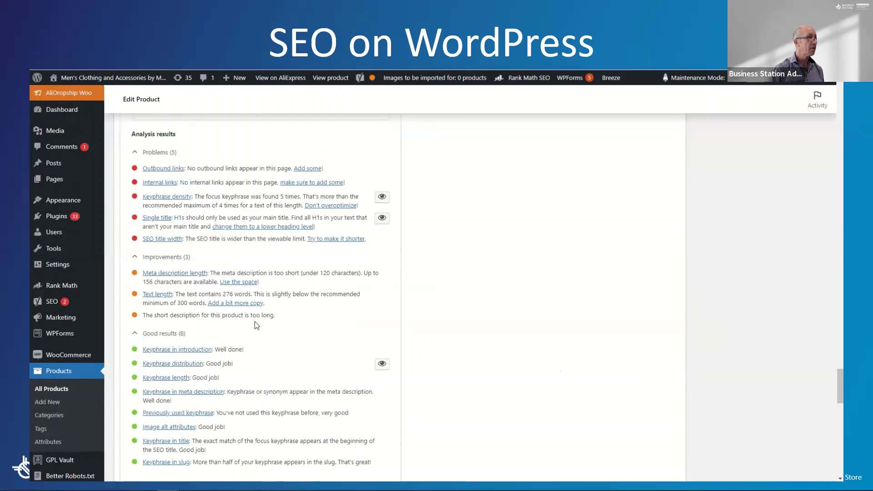
scroll(391, 348, down, 12)
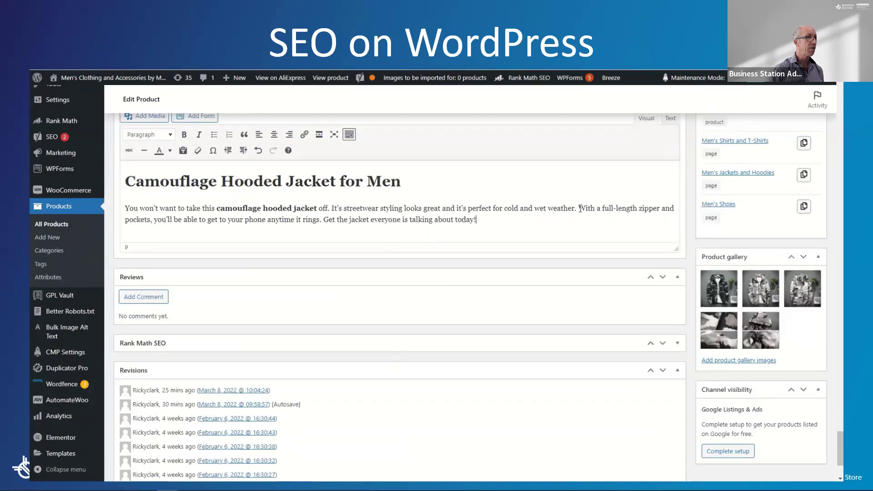
drag(579, 208, 320, 231)
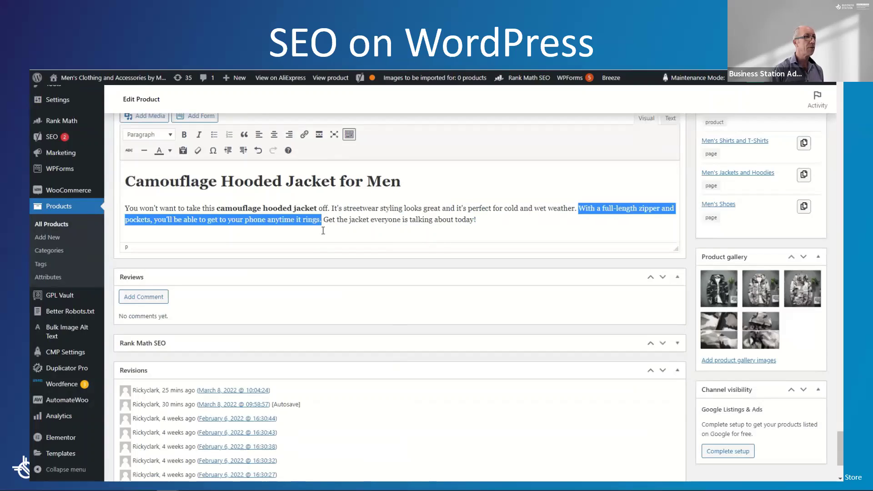
key(BackSpace)
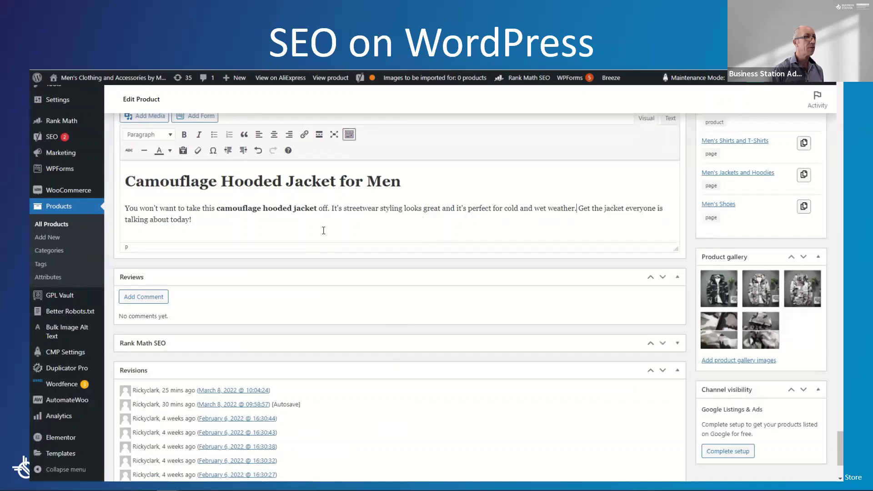
Check the refreshed Yoast analysis results and copy the focus keyphrase "Camouflage Hooded Jacket".
scroll(560, 309, up, 15)
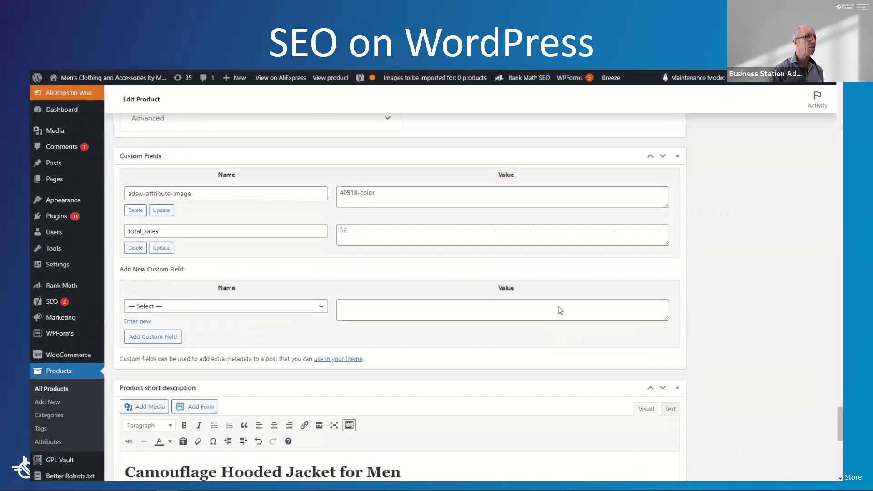
scroll(283, 234, up, 2)
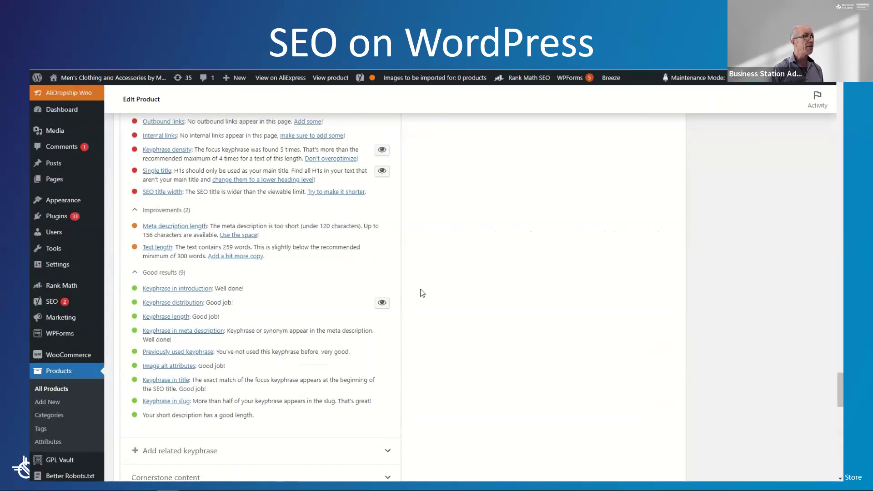
scroll(420, 288, up, 1)
drag(837, 379, 829, 336)
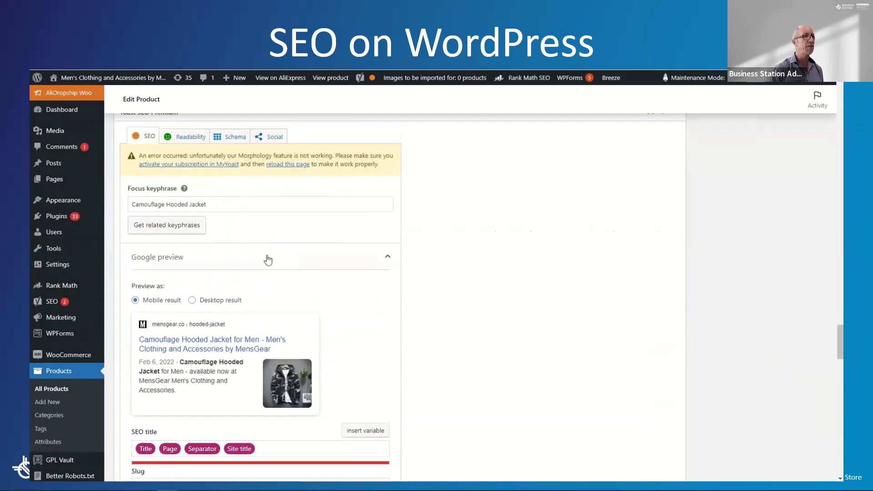
drag(212, 203, 133, 201)
right_click(133, 200)
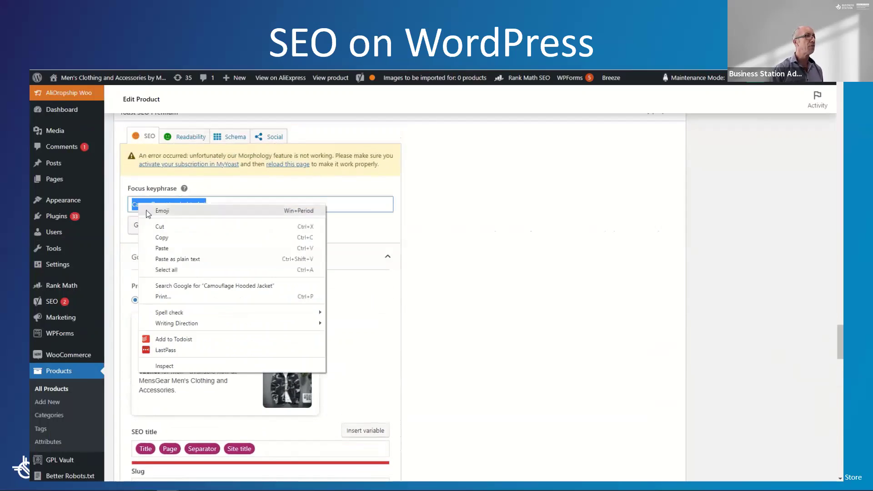
click(157, 239)
Replace the alternative text of the first jacket image in the product description with the copied focus keyphrase.
scroll(487, 307, up, 15)
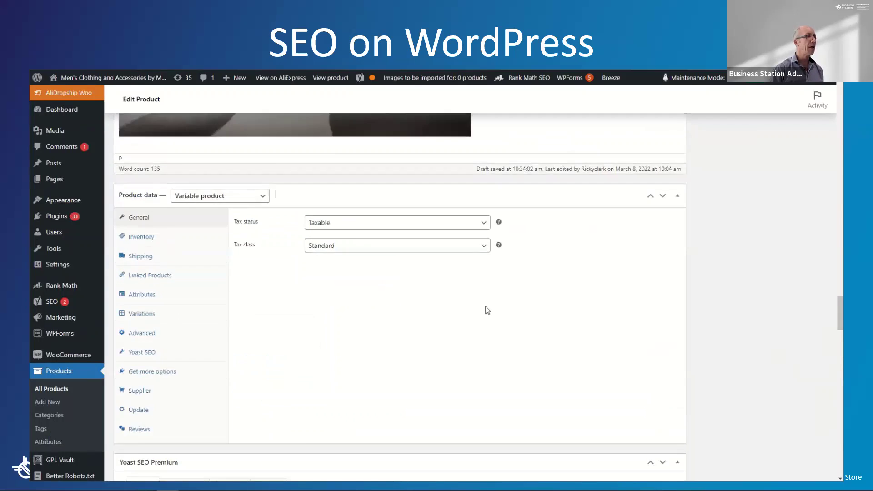
scroll(487, 317, up, 10)
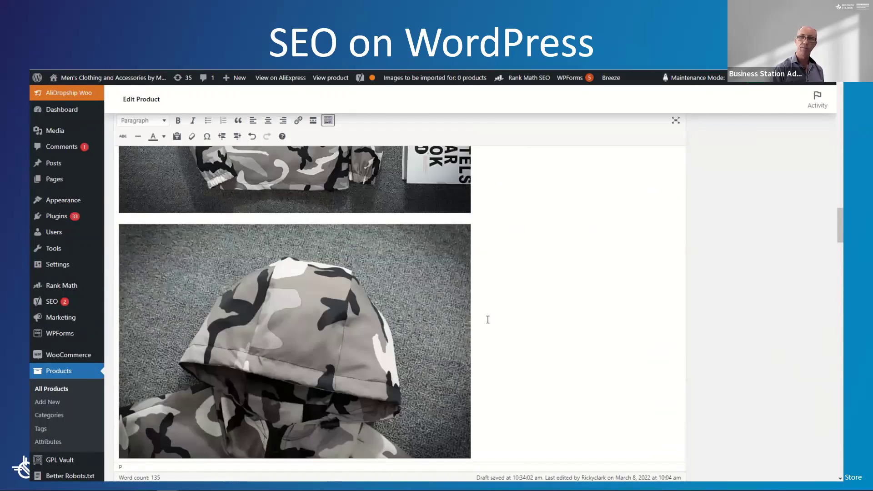
scroll(488, 322, up, 8)
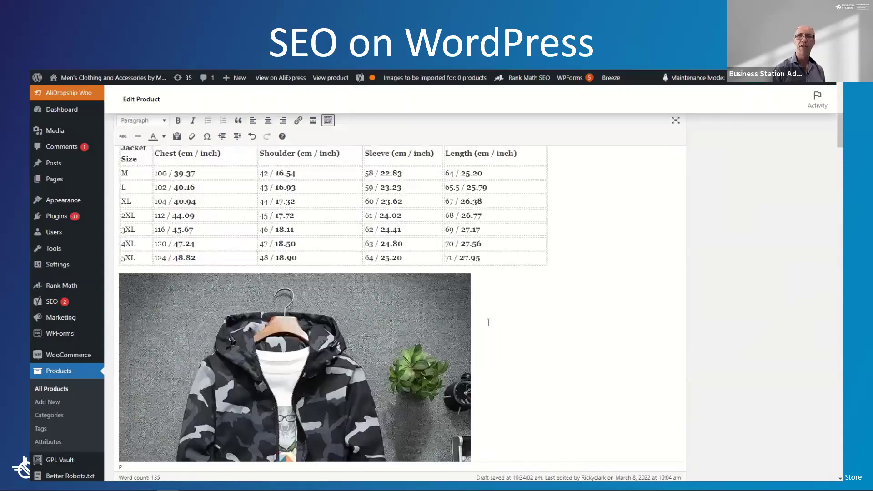
scroll(488, 322, down, 10)
scroll(334, 243, up, 5)
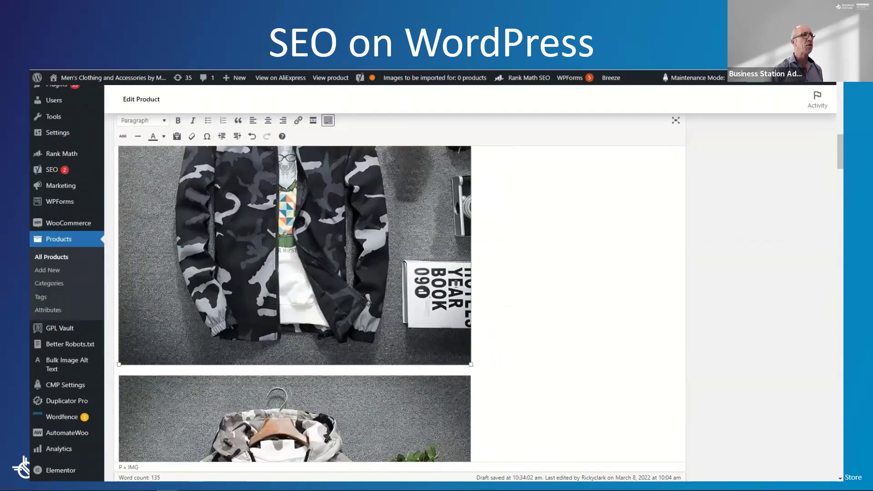
click(297, 246)
click(316, 160)
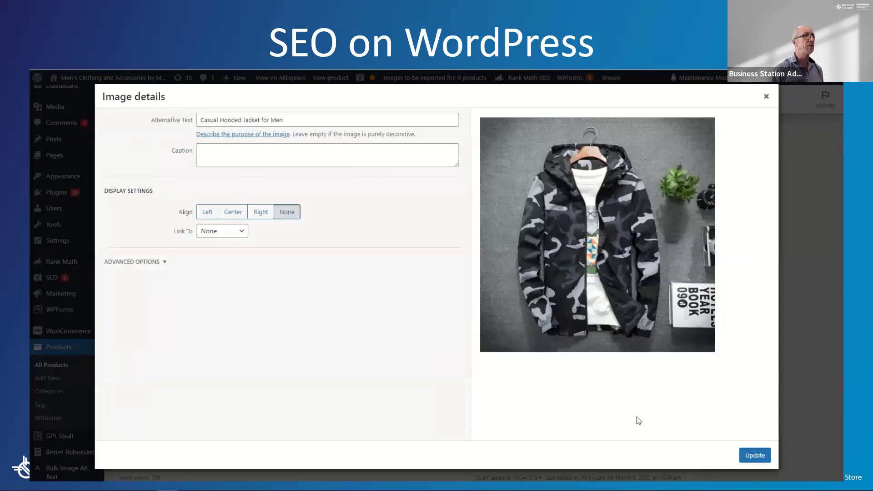
click(277, 119)
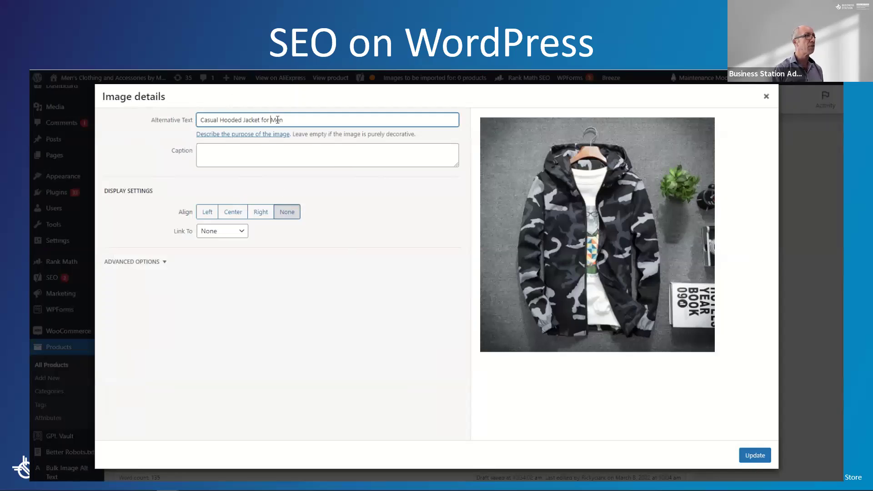
drag(286, 121, 187, 127)
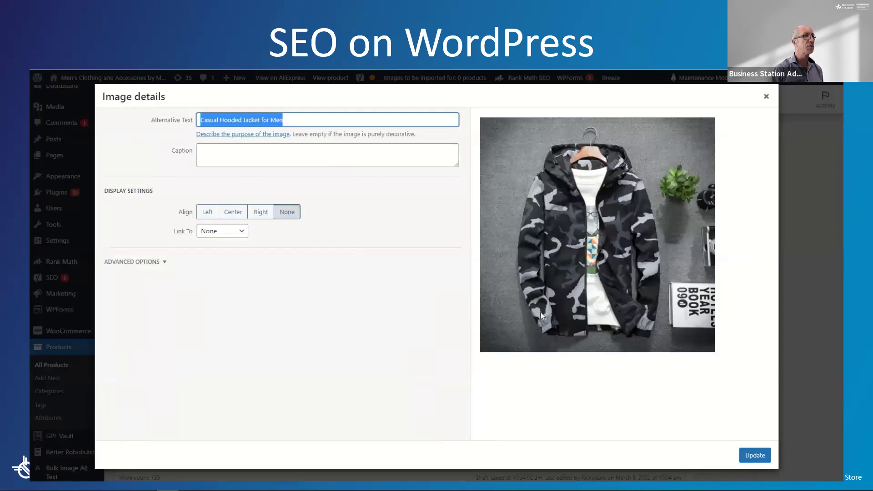
click(754, 455)
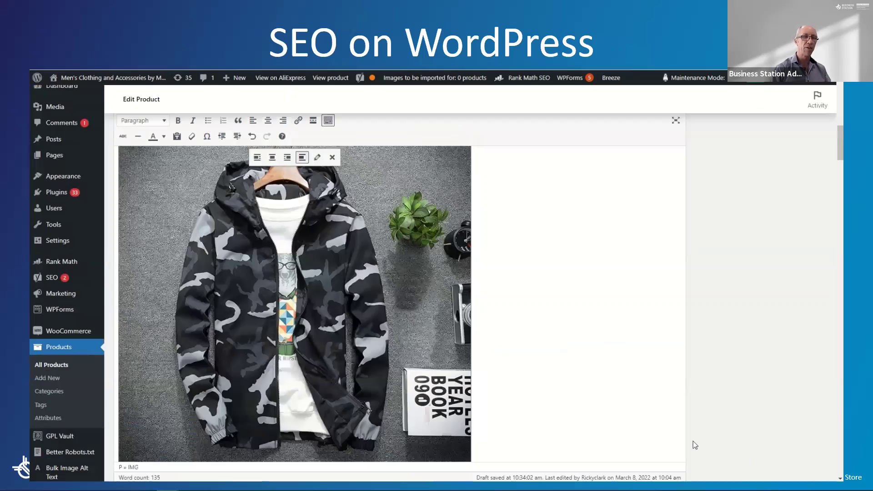
Open and update the image details of the grey camouflage jacket's front-view and back-view images in the description.
scroll(350, 327, down, 10)
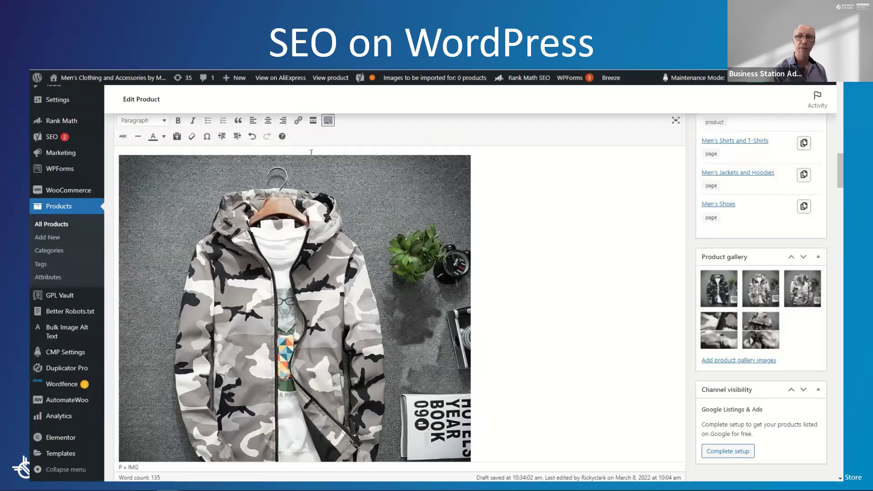
click(331, 165)
click(321, 156)
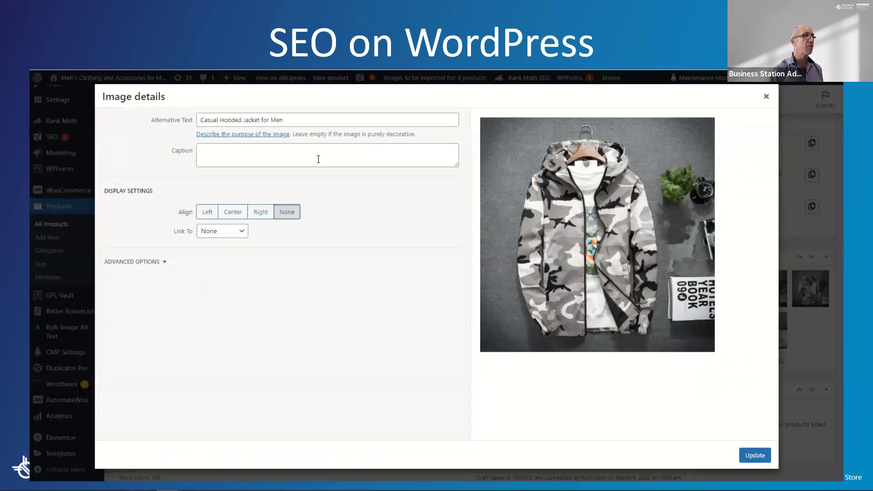
click(741, 454)
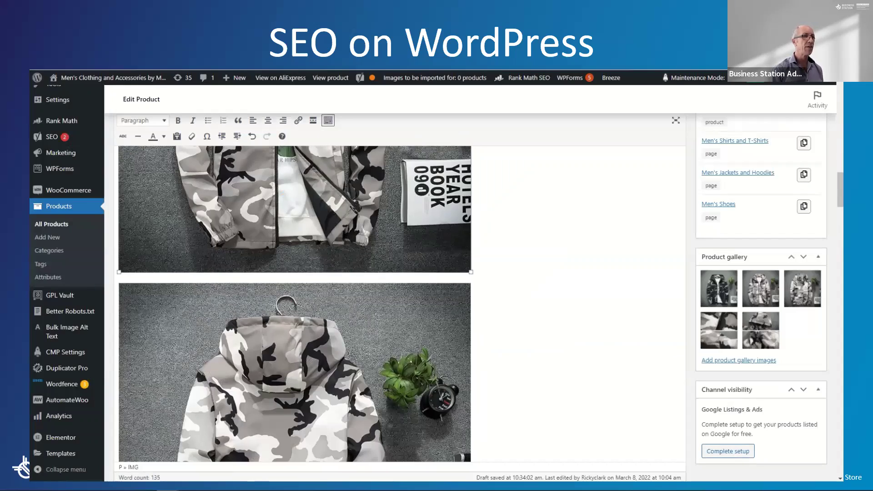
scroll(294, 300, down, 2)
click(318, 210)
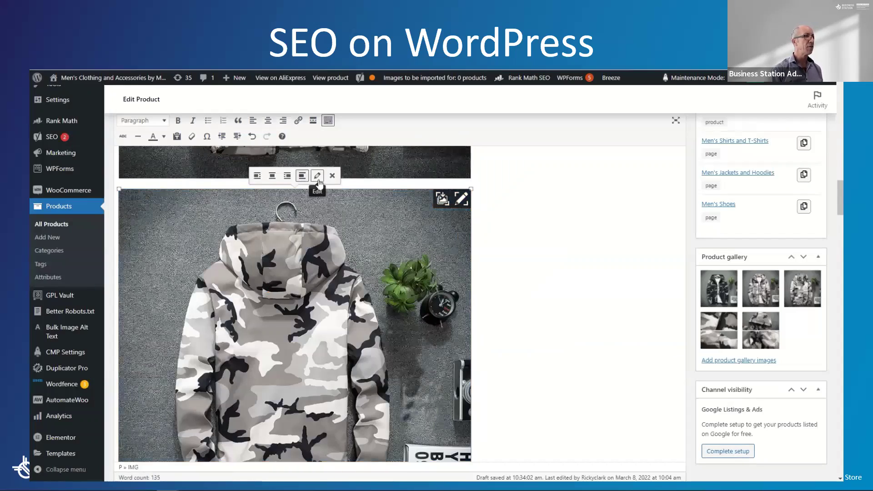
click(318, 176)
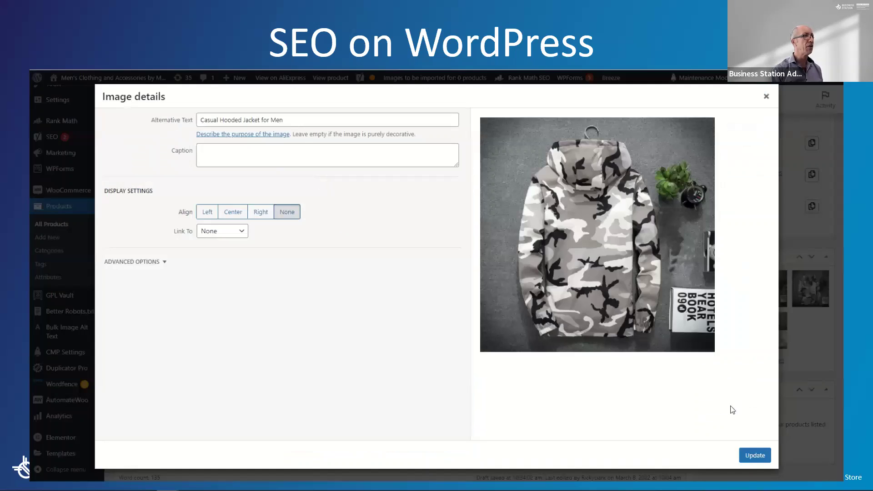
click(765, 457)
Open and update the image details of the fabric close-up at the end of the description.
scroll(294, 303, down, 15)
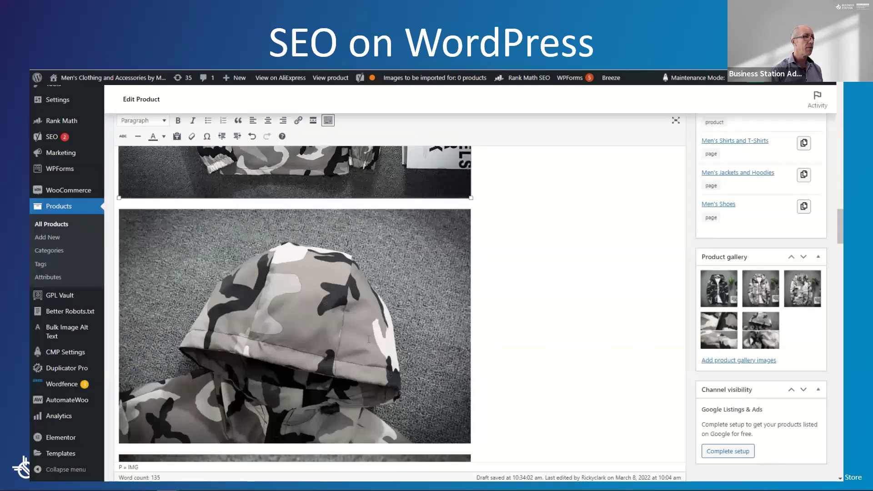
scroll(364, 339, down, 4)
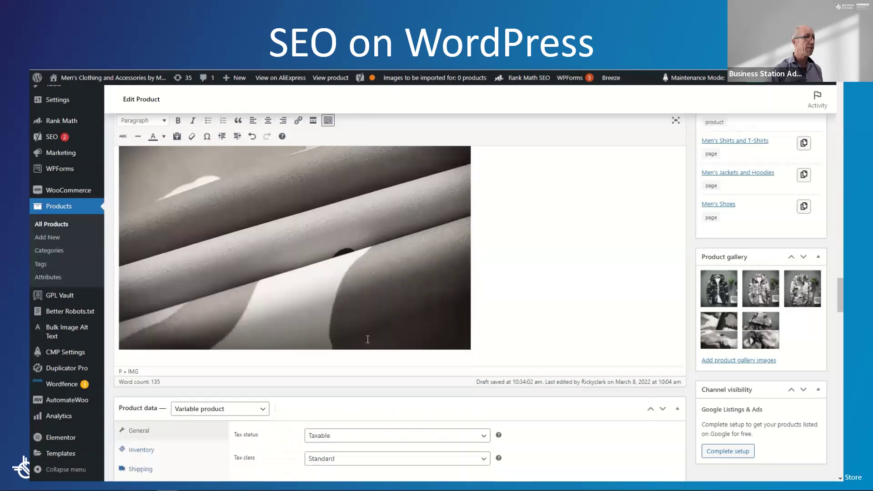
click(349, 259)
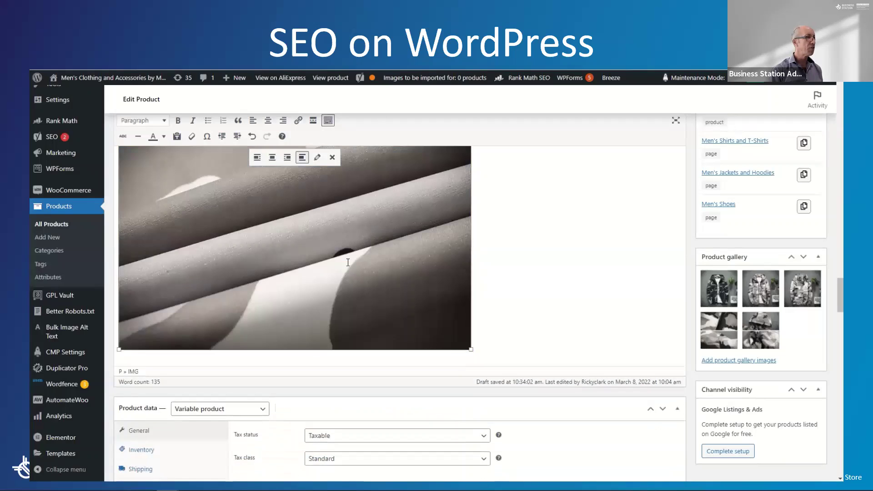
click(317, 158)
click(757, 460)
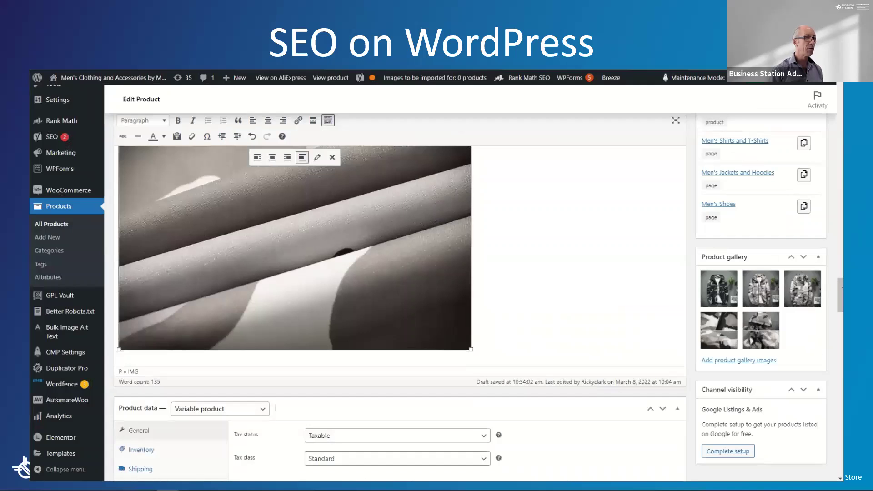
Review the product description, its publishing SEO status and the problems listed in the Yoast analysis results.
drag(841, 290, 822, 100)
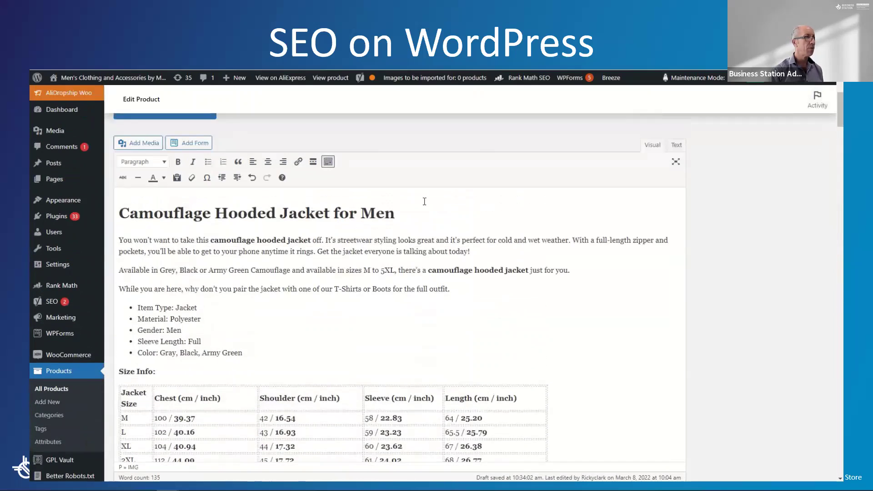
click(462, 299)
scroll(465, 304, up, 2)
scroll(465, 304, down, 2)
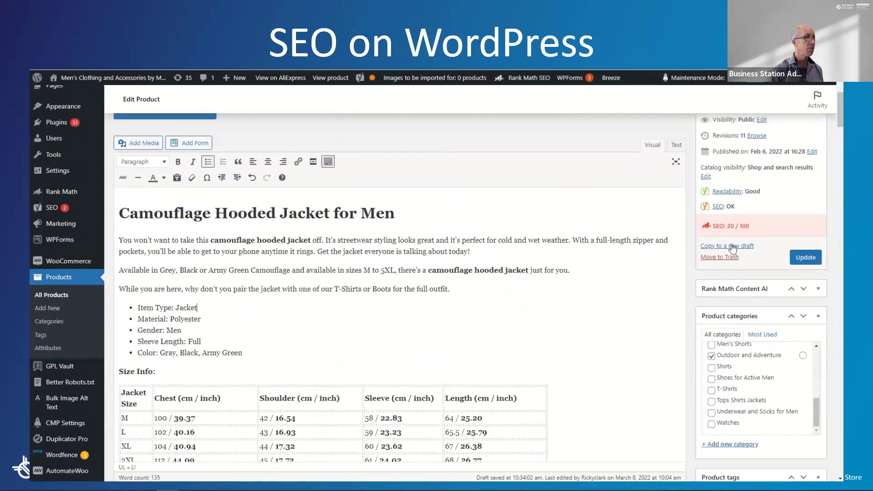
drag(839, 110, 821, 388)
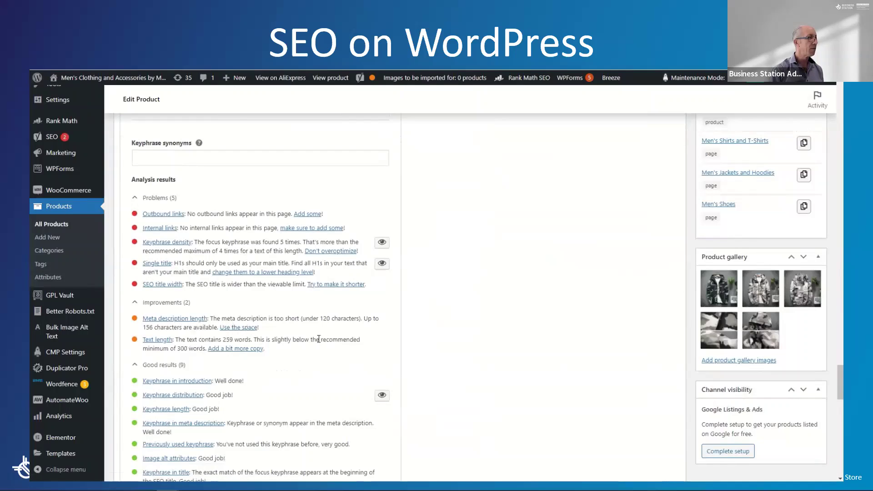
Link the word "T-Shirts" in the product description to the "Men's Shirts and T-Shirts" page.
drag(841, 388, 797, 106)
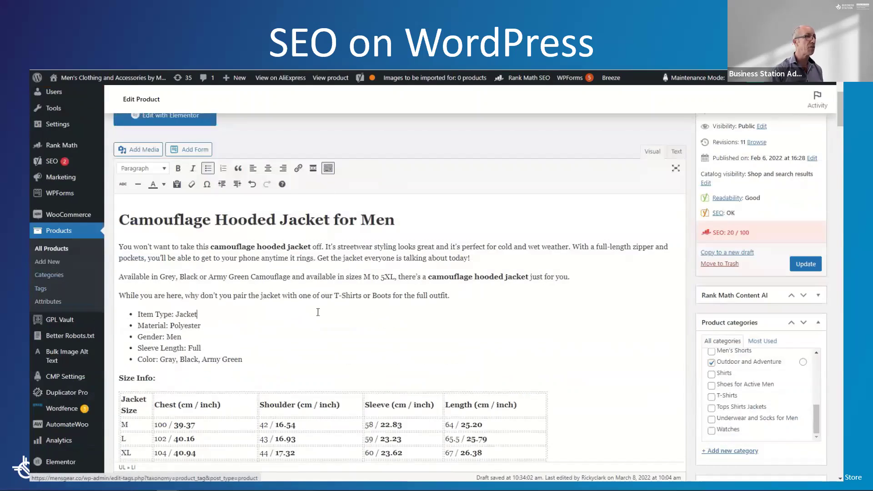
drag(335, 296, 362, 295)
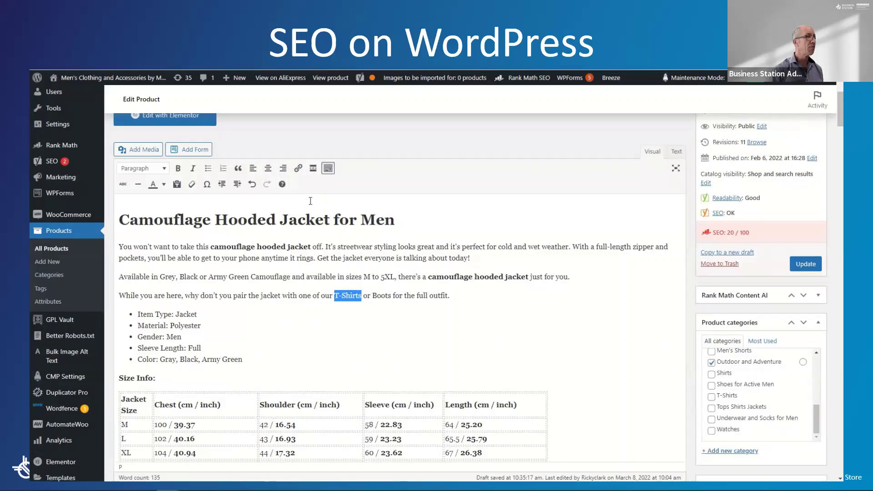
click(299, 168)
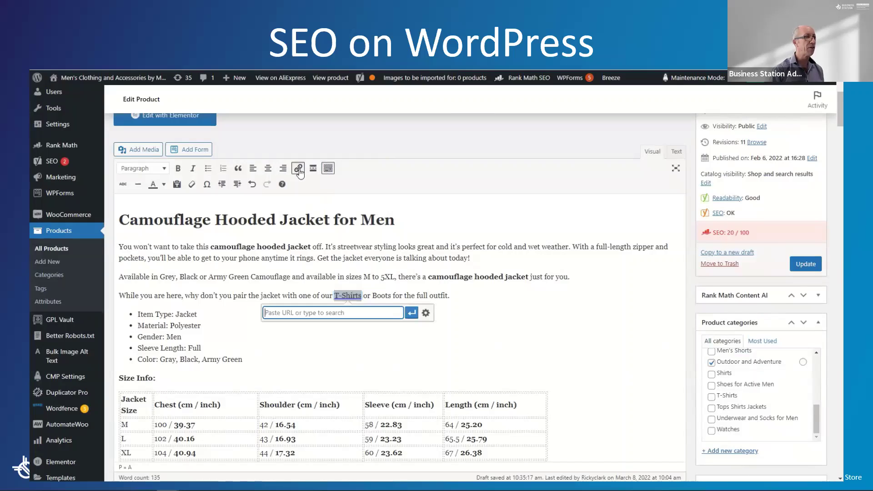
text(t-shirts/)
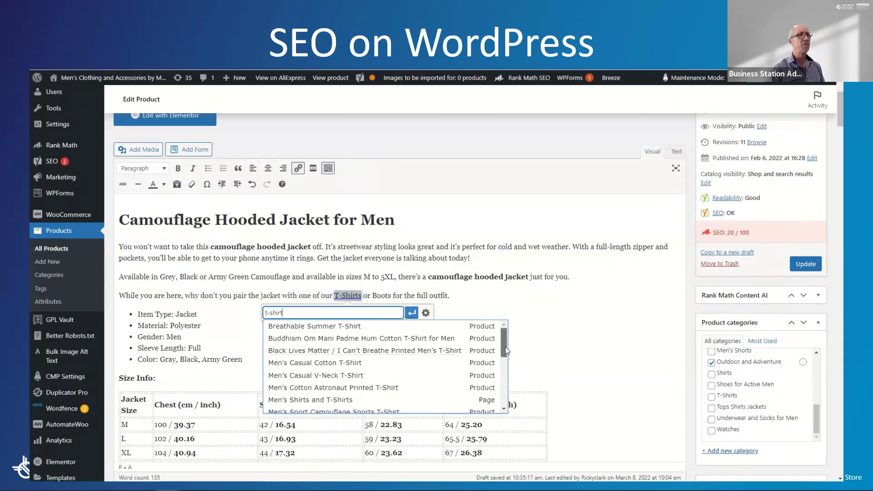
click(294, 400)
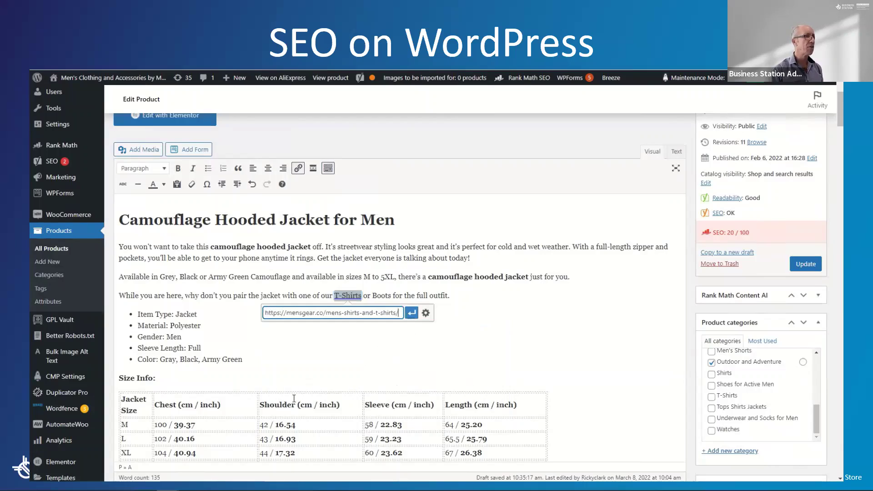
click(411, 314)
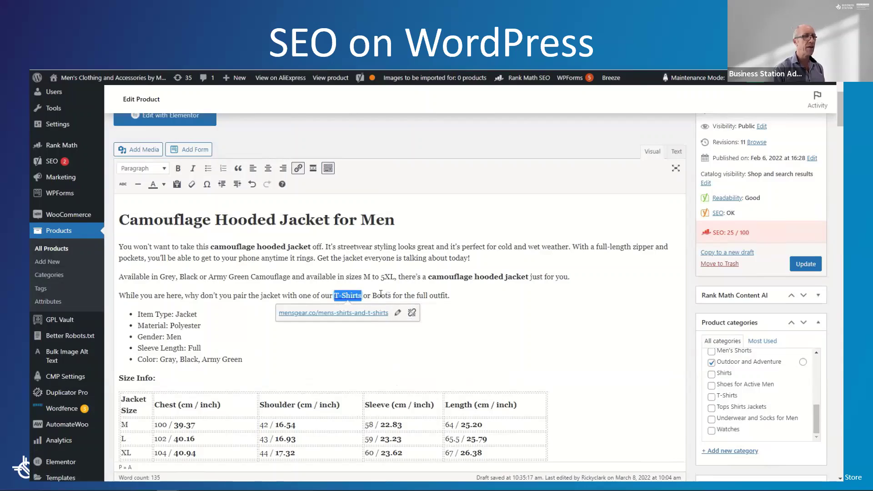
Link the word "Boots" in the description to the "Casual Breathable Shoes for Men" product, found by searching for "shoes".
click(381, 294)
drag(373, 295, 390, 298)
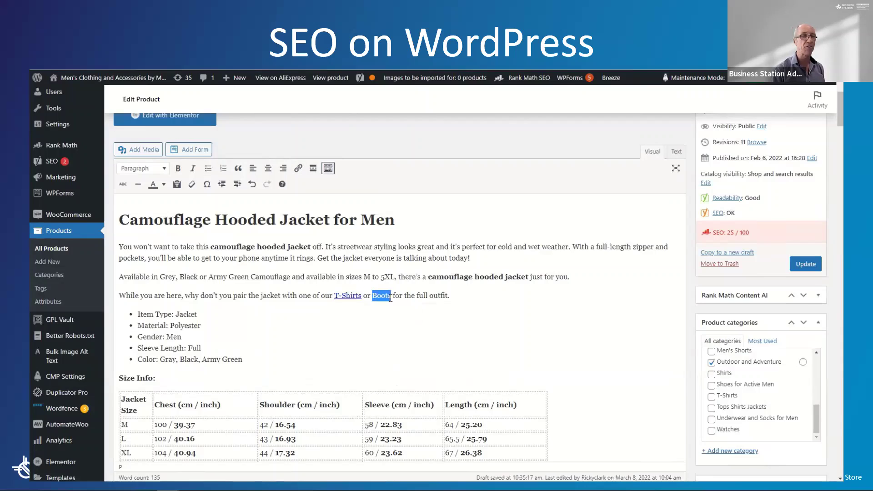
click(298, 168)
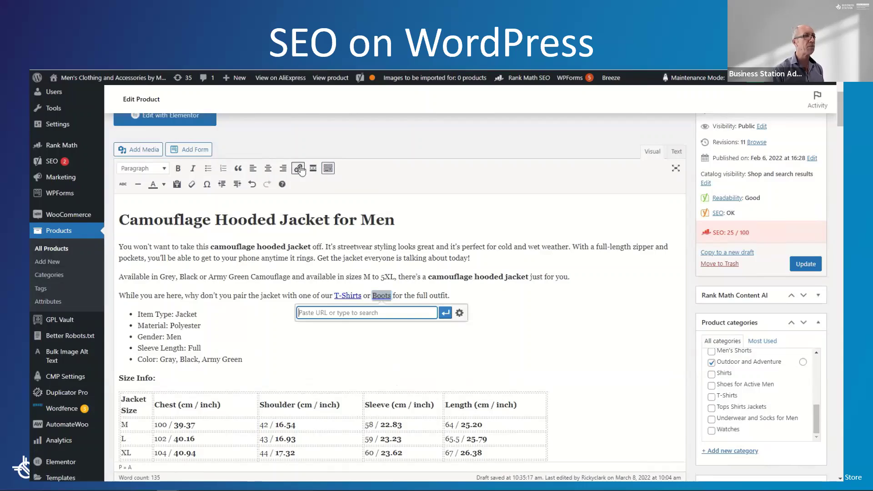
text(shoes)
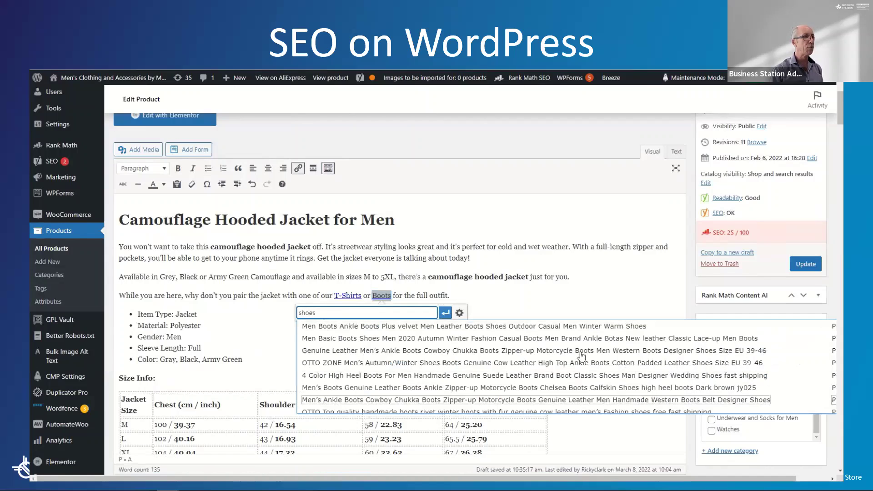
scroll(581, 359, down, 4)
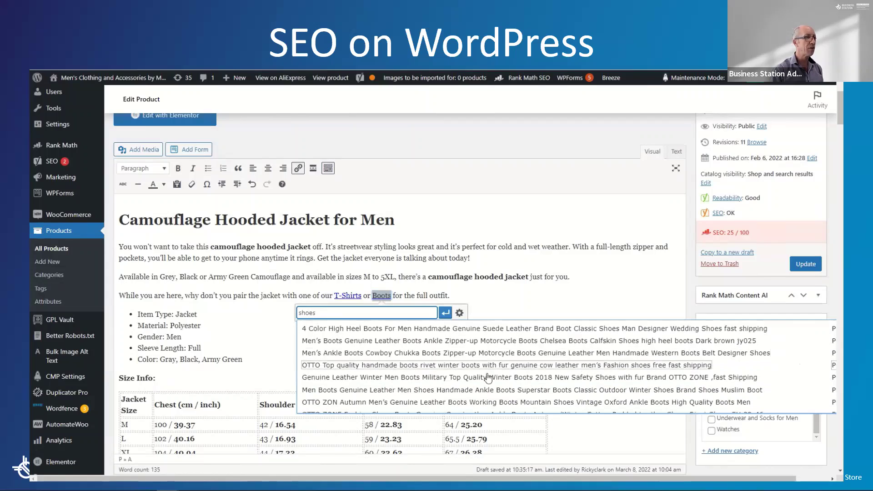
scroll(488, 376, down, 5)
scroll(487, 376, down, 1)
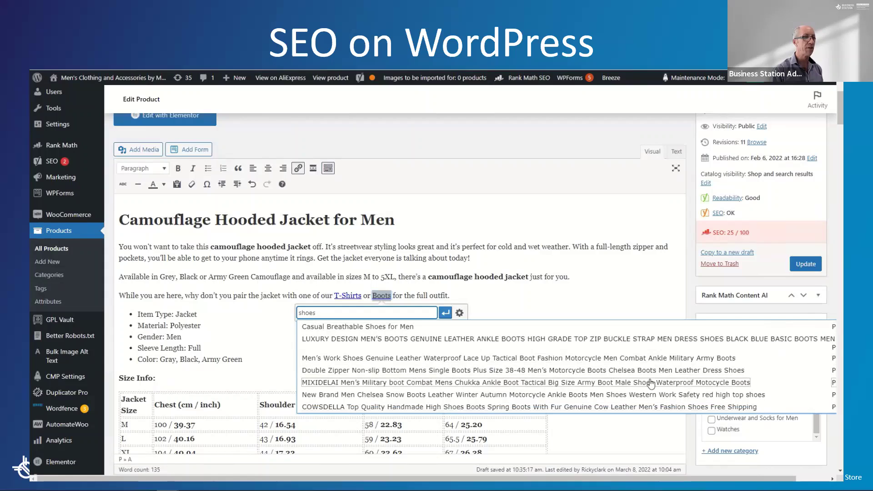
scroll(450, 374, up, 1)
scroll(450, 373, down, 3)
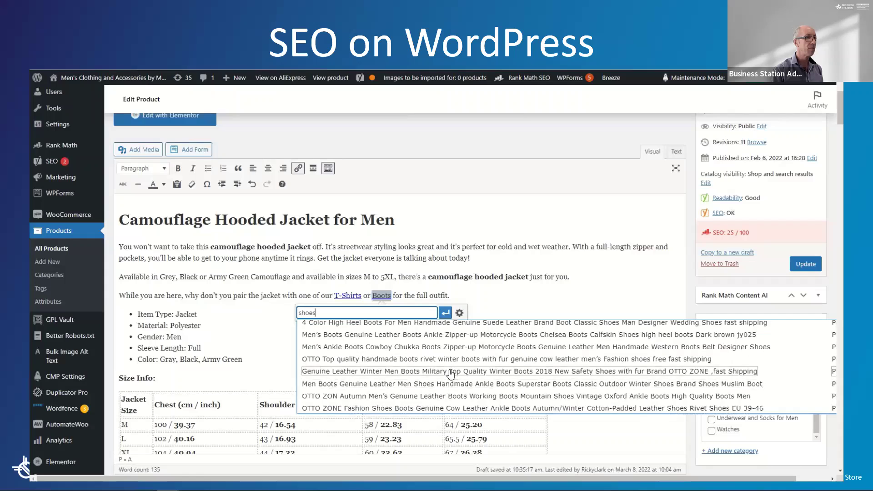
scroll(451, 374, down, 3)
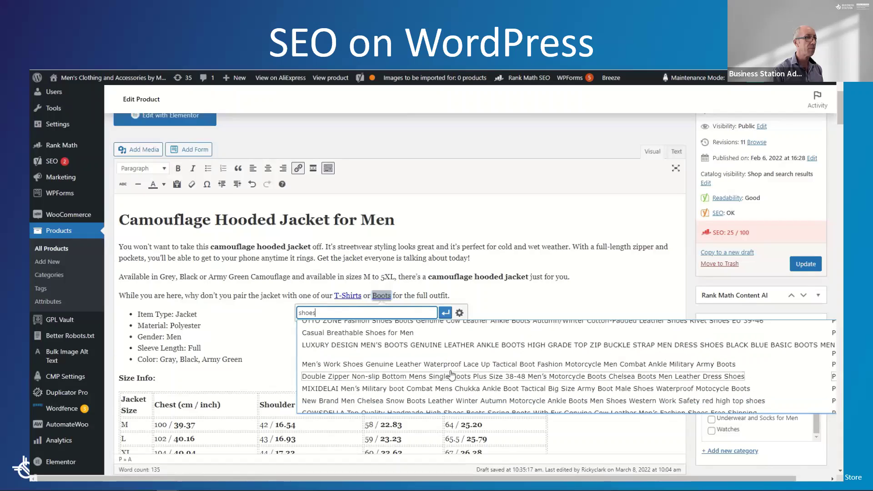
scroll(409, 339, down, 1)
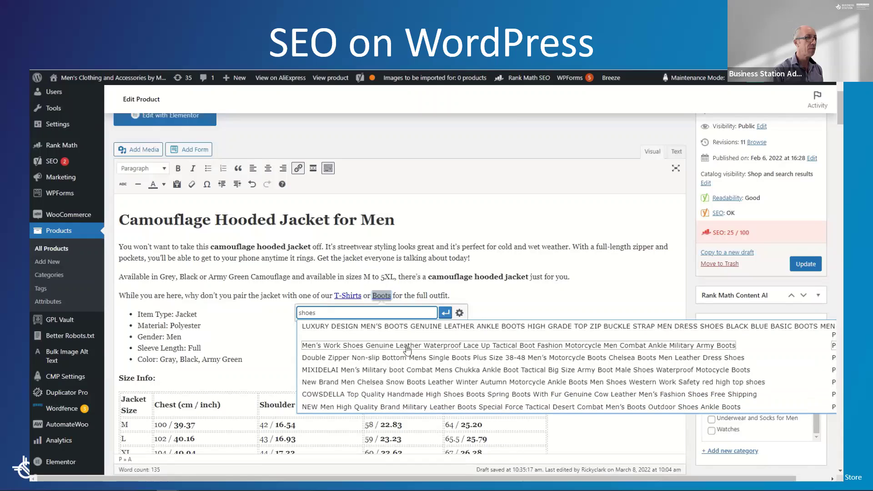
scroll(439, 269, down, 3)
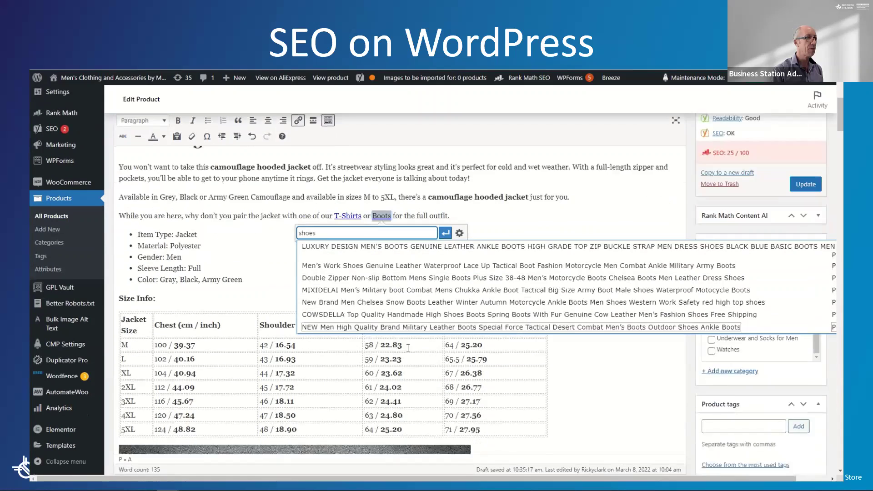
scroll(405, 234, up, 2)
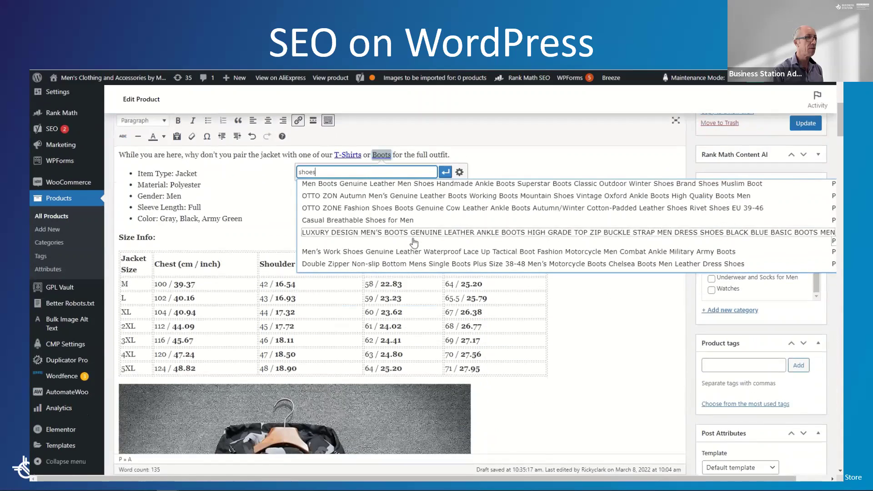
click(400, 222)
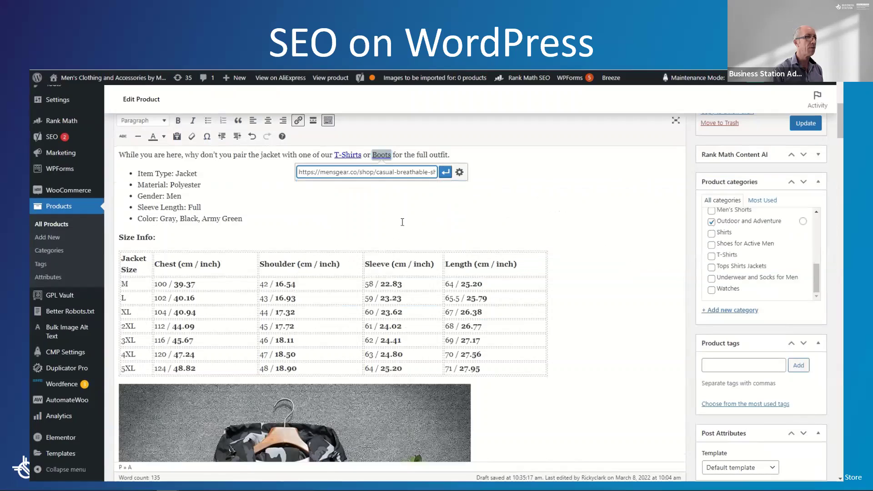
click(445, 172)
click(571, 218)
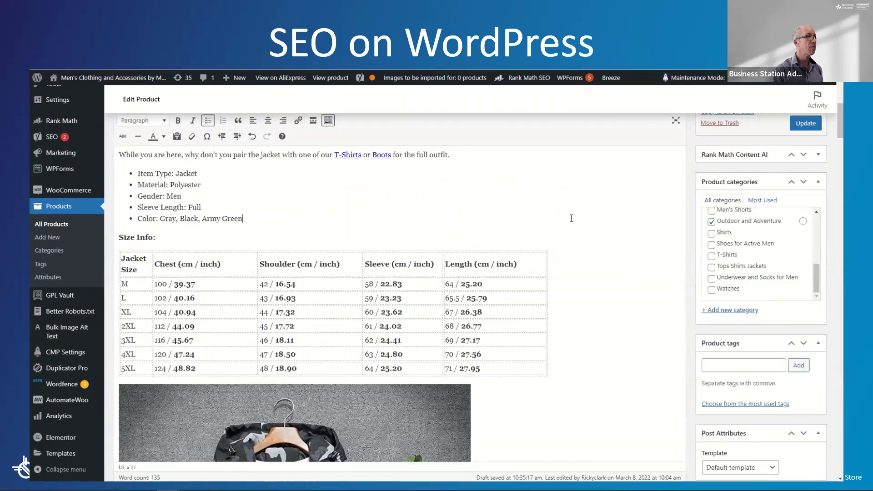
Copy the description's first two paragraphs and paste them at the start of the Yoast meta description.
scroll(572, 232, down, 1)
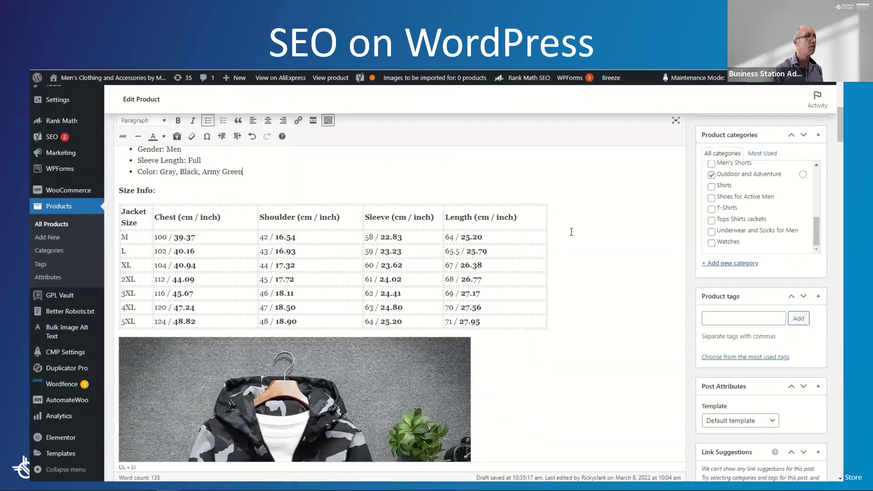
scroll(571, 232, down, 1)
scroll(571, 231, up, 2)
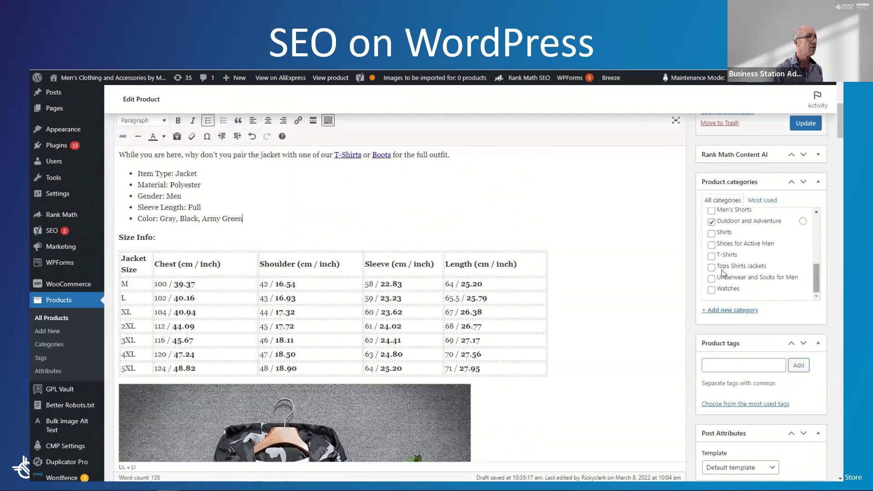
scroll(654, 277, up, 3)
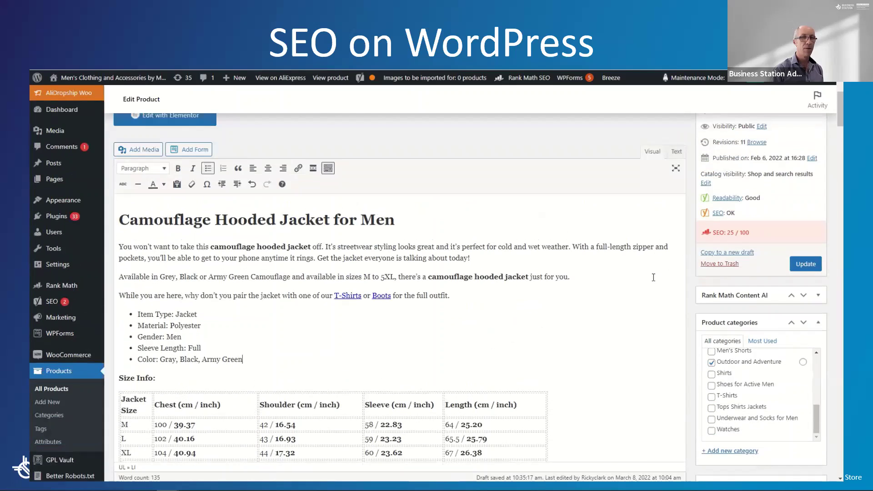
click(215, 246)
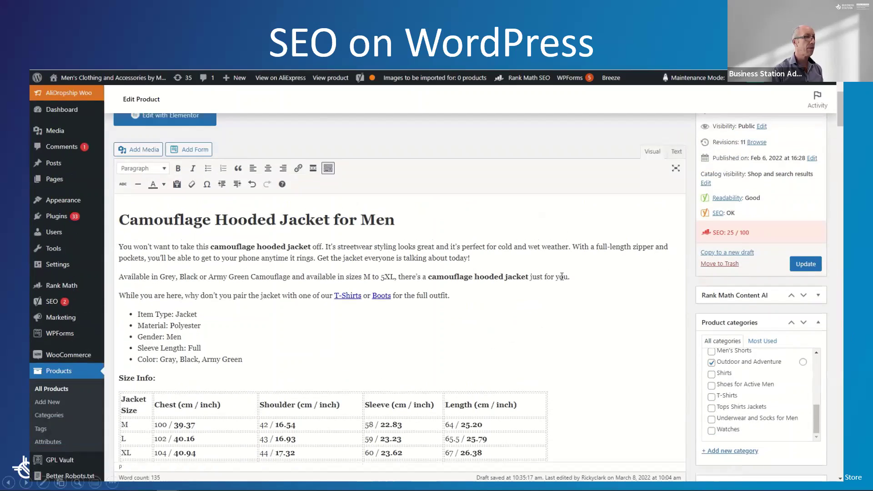
mouse_move(515, 473)
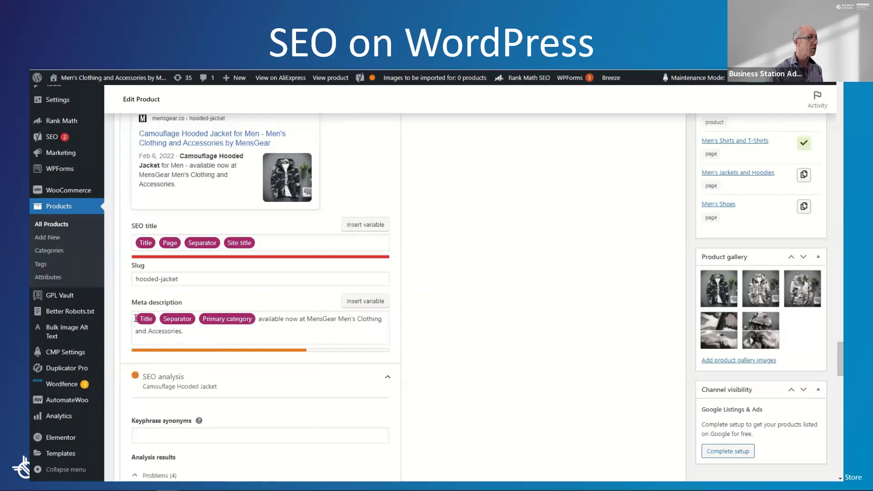
click(196, 333)
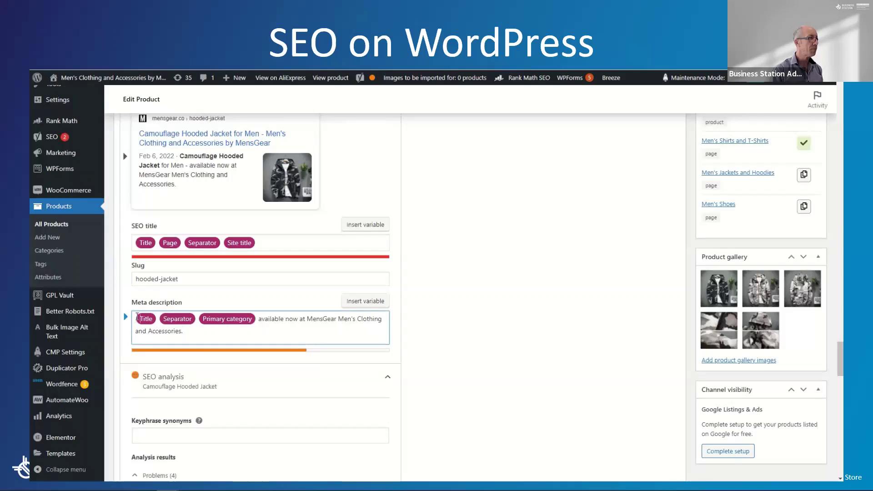
click(138, 316)
text(You won't want to take this camouflage hooded jacket off. It's streetwear styling looks great and it's perfect for cold and wet weather. With a full-length zipper and pockets, you'll be able to get to your phone anytime it rings. Get the jacket everyone is talking about today!Available in Grey. Black or Army Green Camouflage and available in sizes M to 5XL, there's a camouflage hooded jacket just for you.)
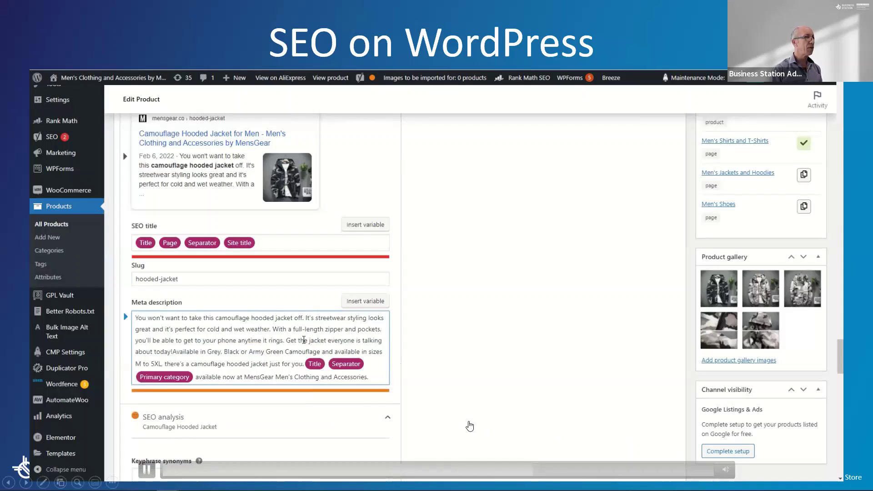
Reduce the meta description to "Get the jacket everyone is talking about today! There's a camouflage hooded jacket just for you. Available in green and grey camouflage.".
drag(286, 340, 125, 317)
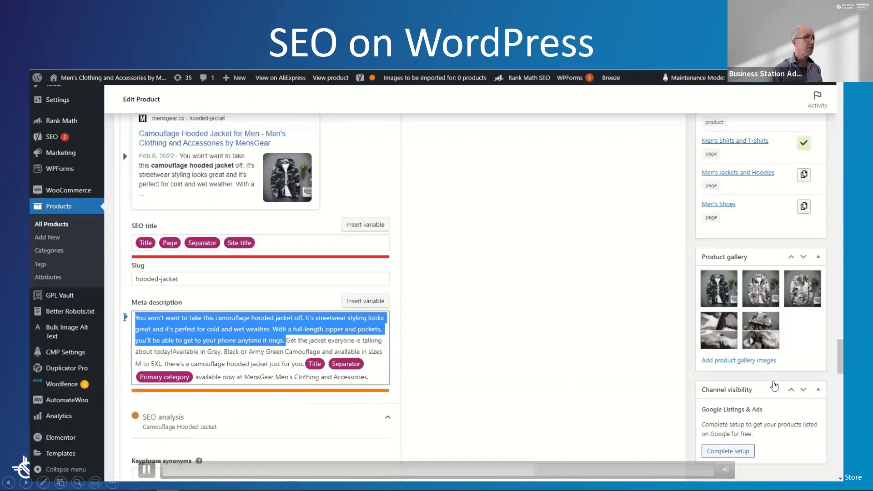
key(BackSpace)
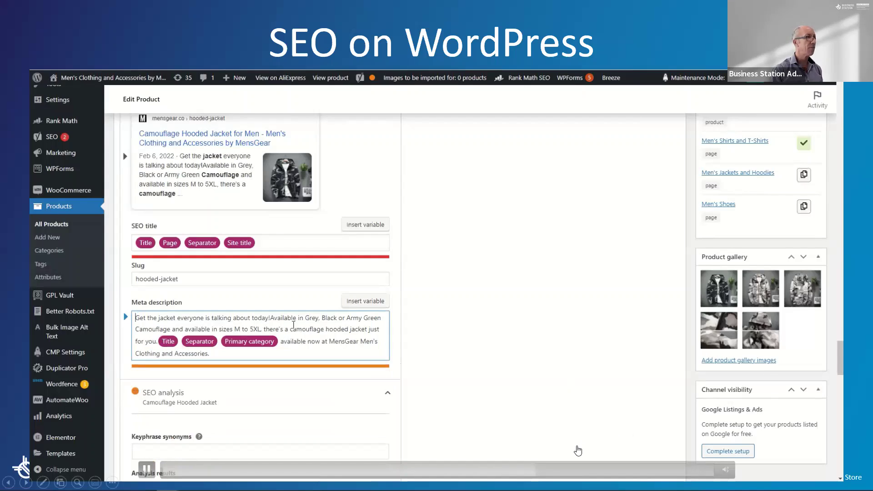
click(271, 317)
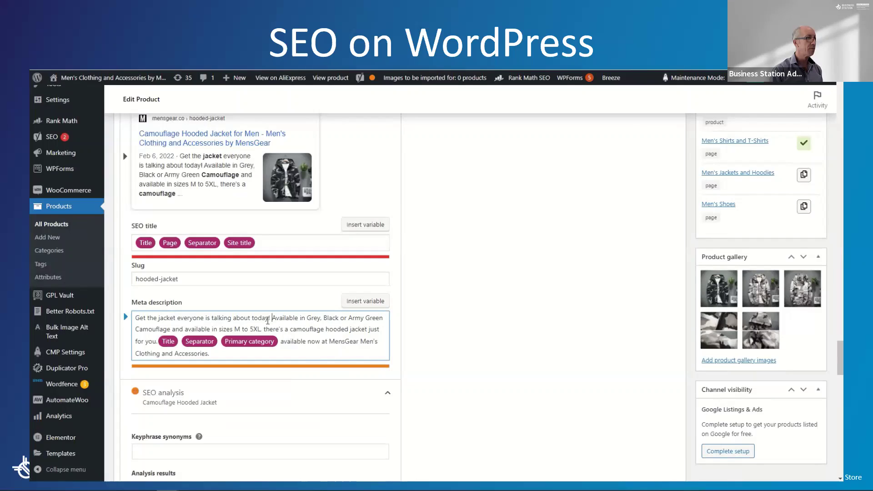
mouse_move(272, 318)
mouse_down()
mouse_move(370, 328)
mouse_move(269, 326)
mouse_up()
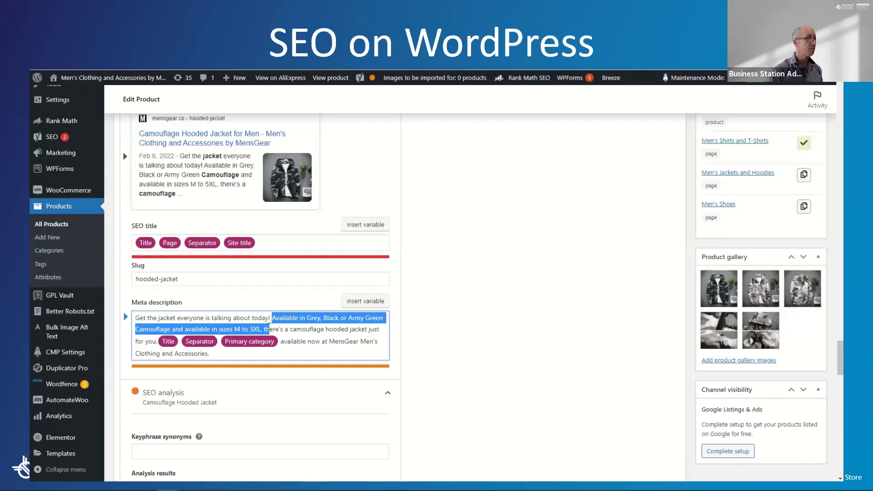
text(There's a camouflag)
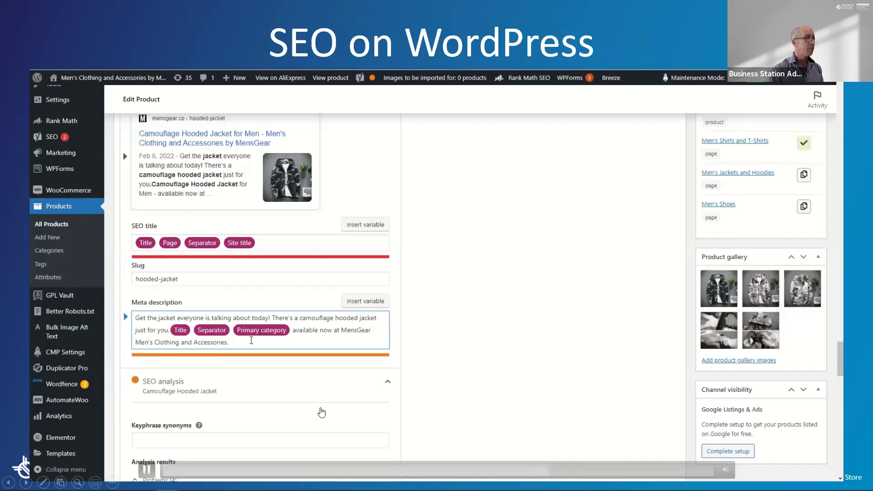
click(560, 473)
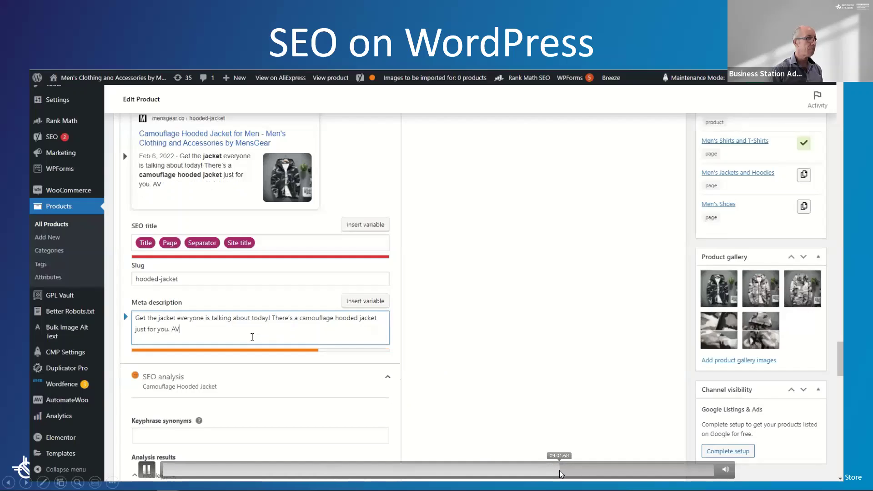
click(591, 474)
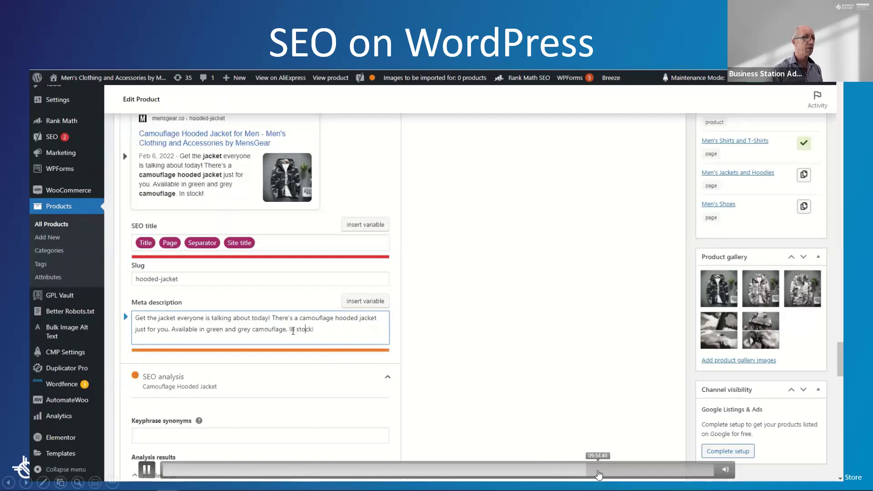
Set the SEO title to the Title and Separator variables followed by "MensGear Men's Clothing".
click(599, 475)
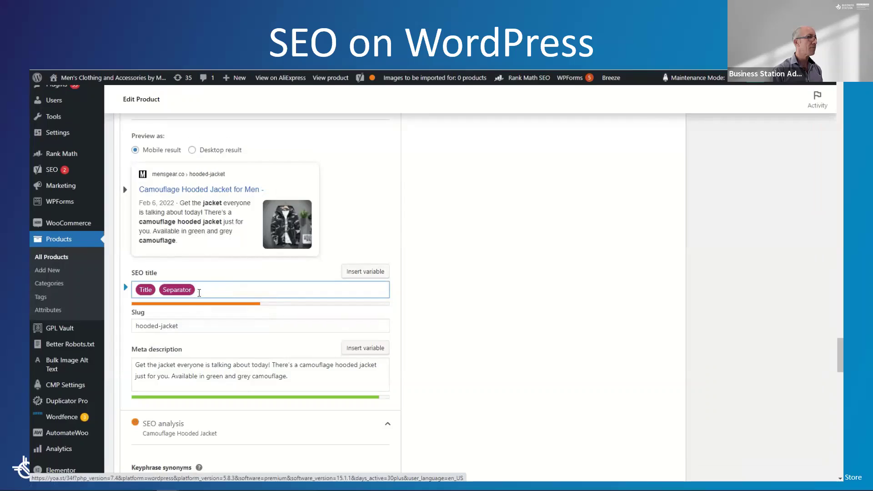
text(sGear Men's Clothing)
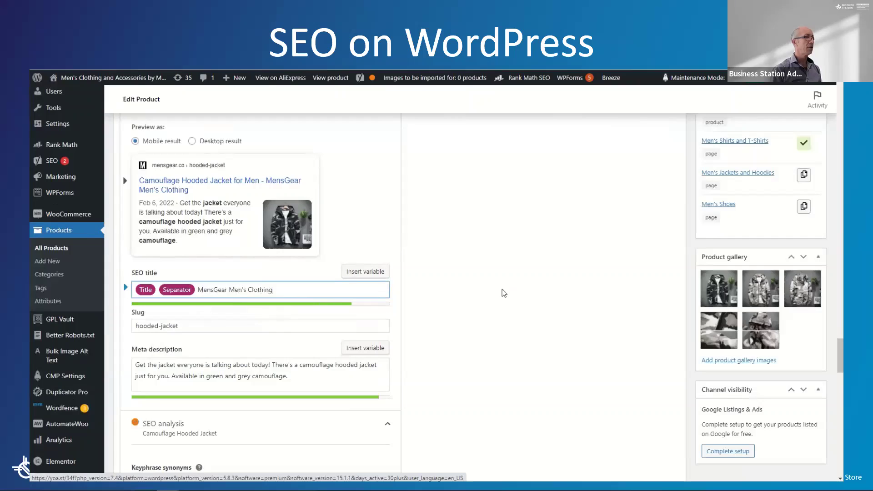
scroll(501, 289, down, 6)
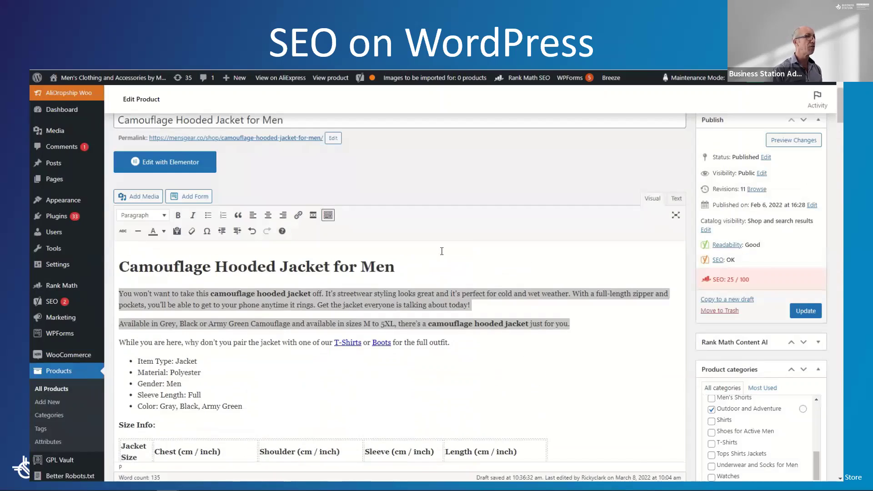
Delete the "Camouflage Hooded Jacket for Men" heading from the start of the product description.
drag(399, 266, 119, 268)
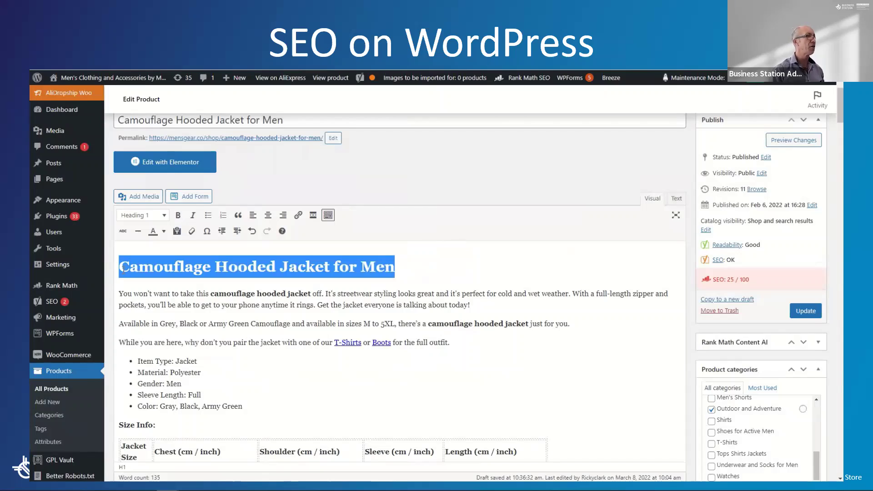
key(Delete)
key(Delete)
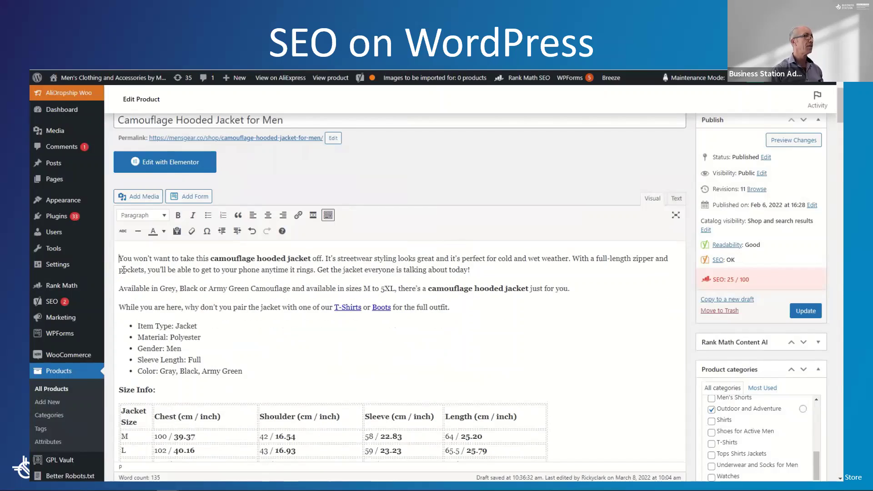
Review the product's Yoast SEO analysis and highlight the description text flagged by the Single title check.
drag(839, 125, 795, 334)
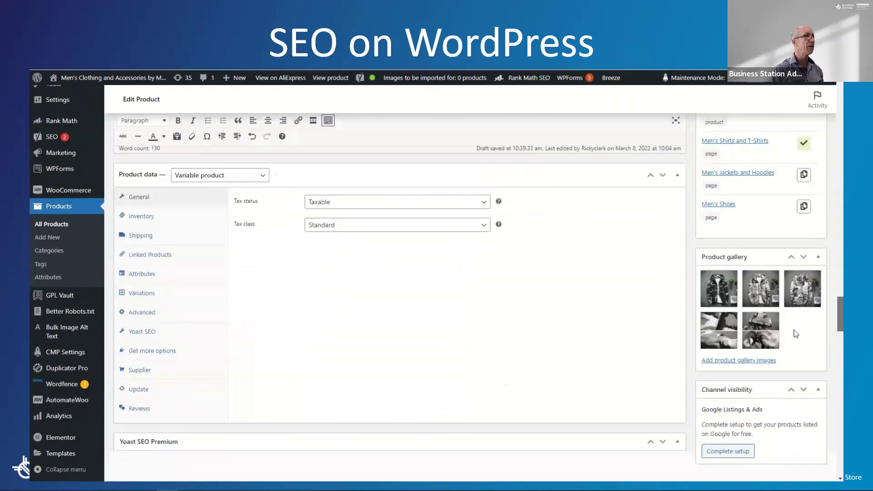
scroll(793, 341, down, 5)
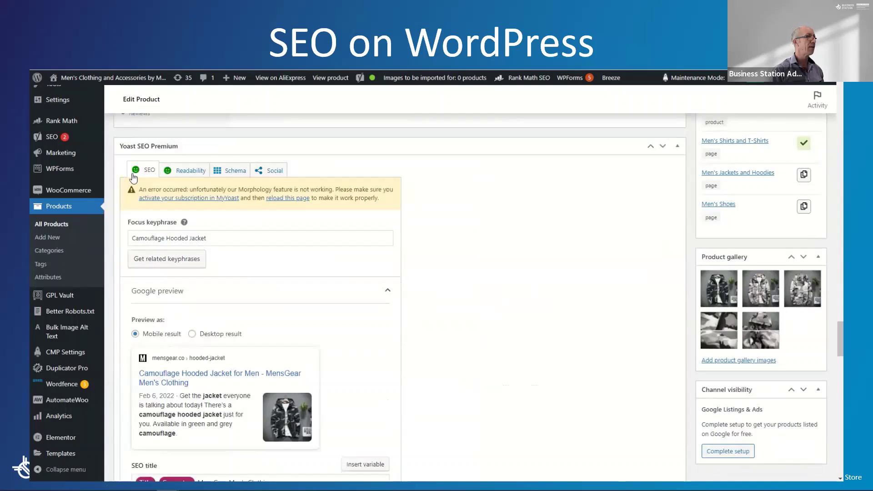
scroll(377, 245, down, 6)
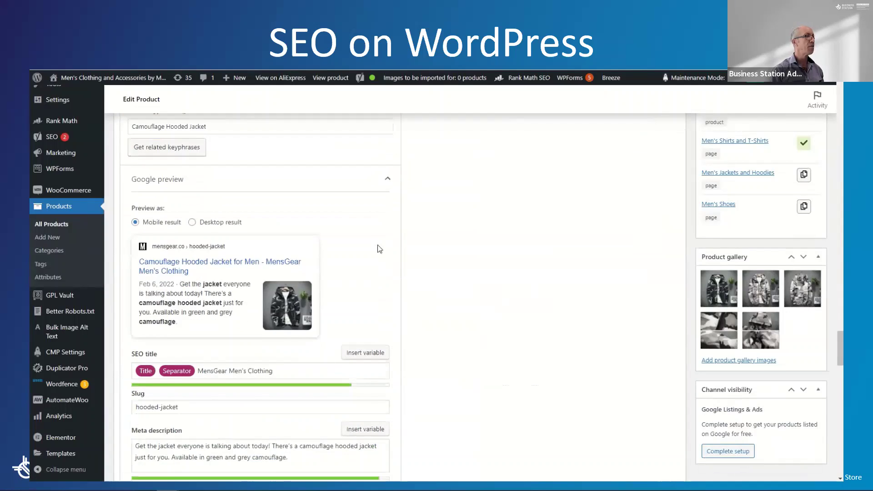
scroll(386, 264, down, 3)
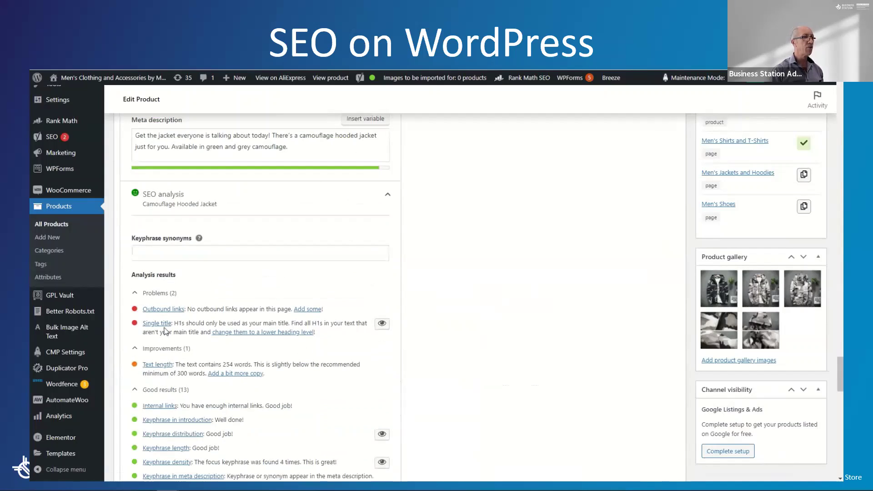
click(382, 324)
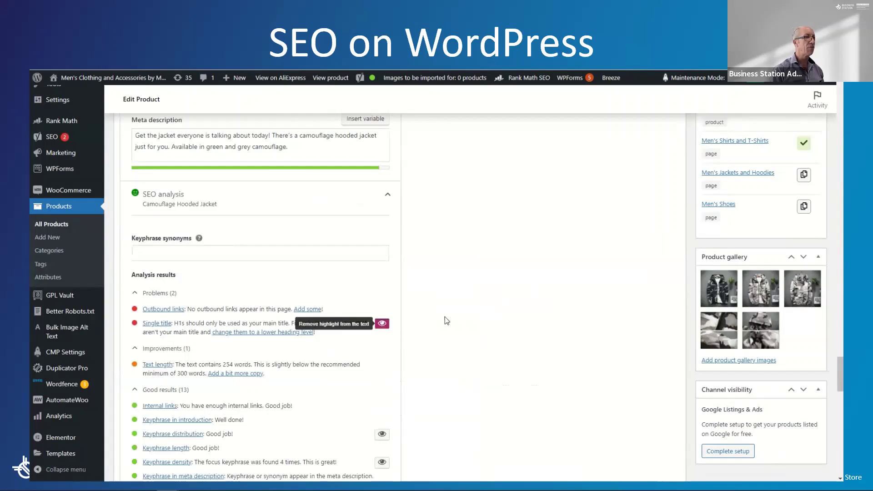
scroll(444, 316, up, 10)
scroll(444, 316, up, 10)
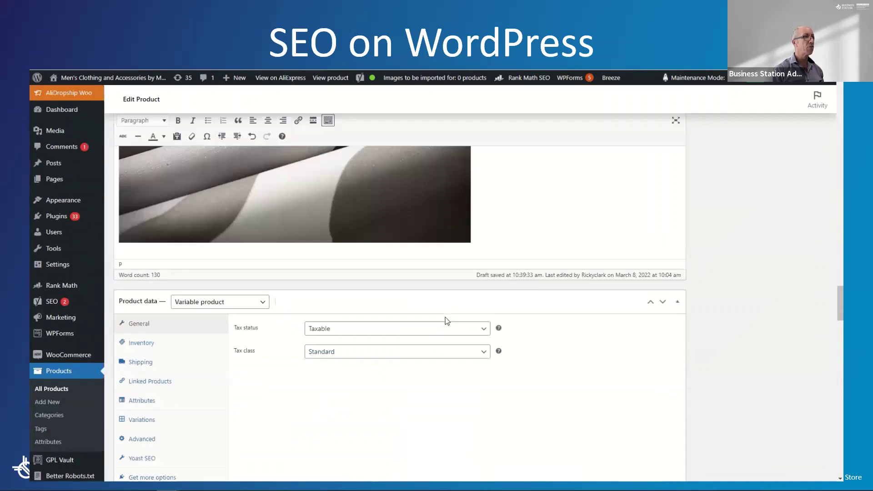
scroll(493, 452, up, 5)
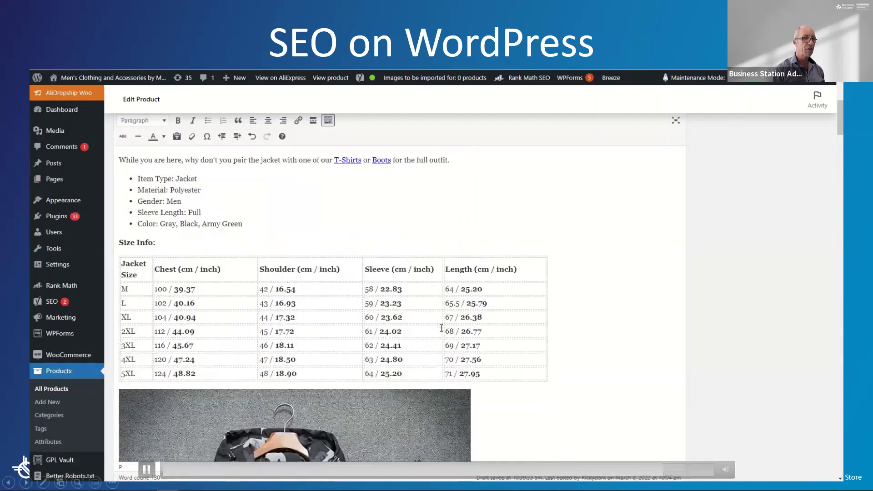
click(681, 474)
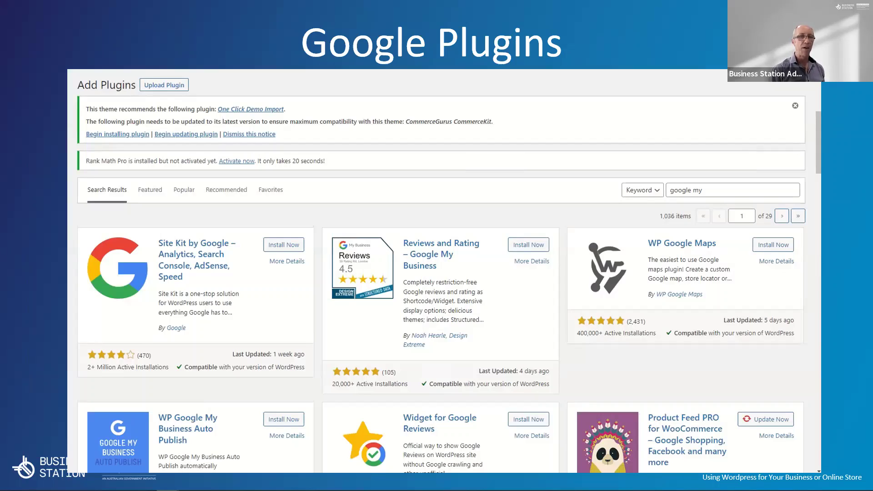
drag(78, 86, 137, 85)
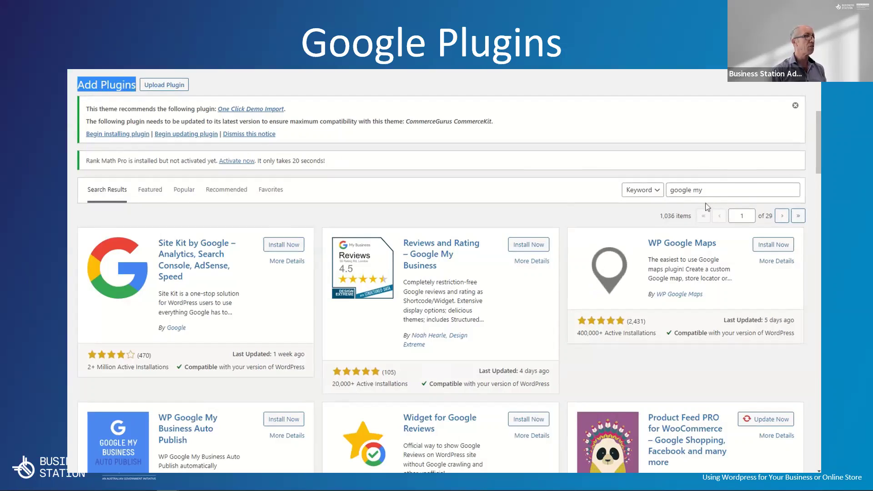
click(727, 190)
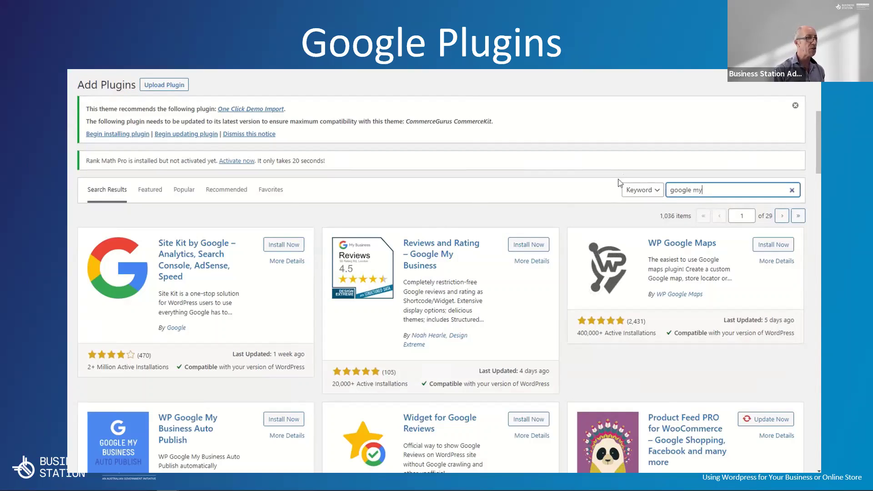
scroll(603, 193, down, 1)
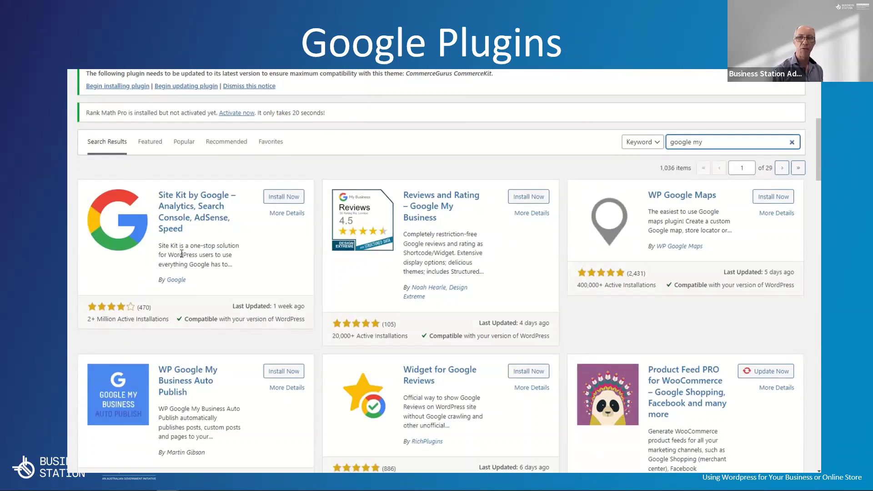
scroll(181, 213, up, 1)
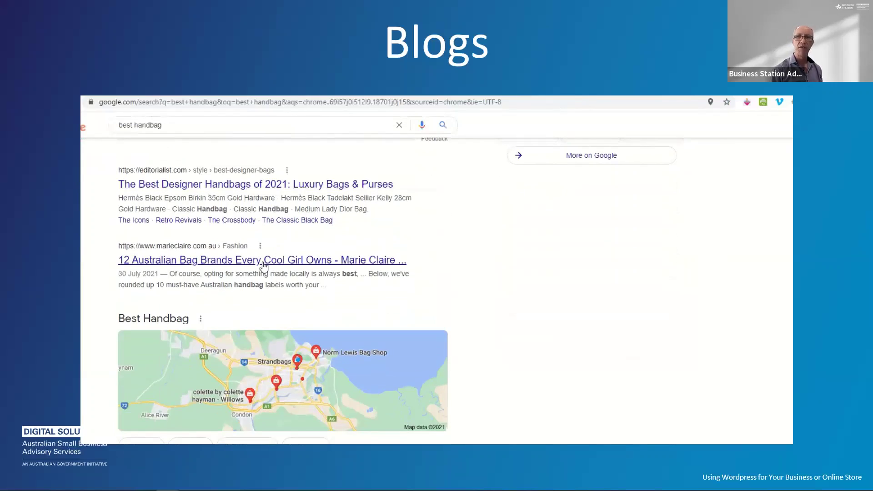
key(Right)
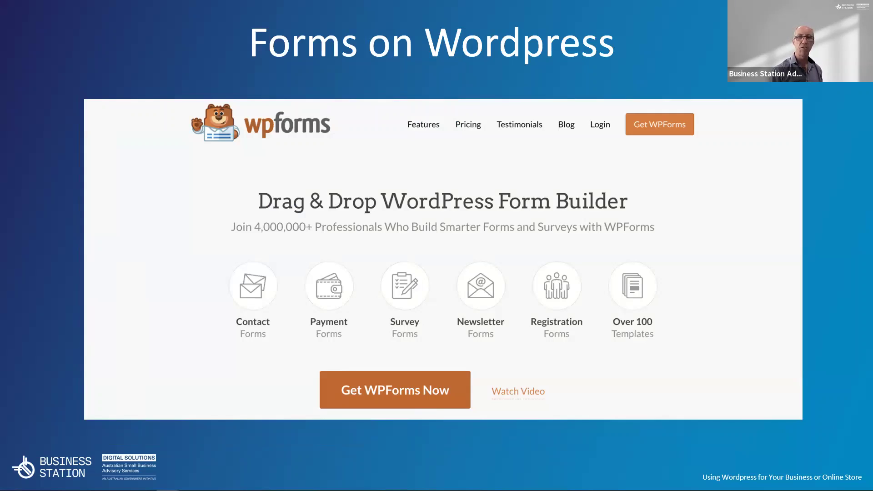
key(Right)
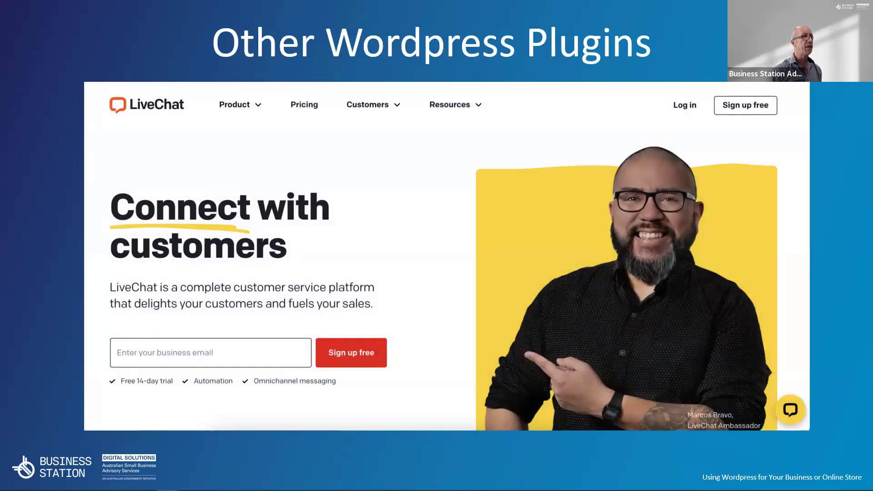
key(Right)
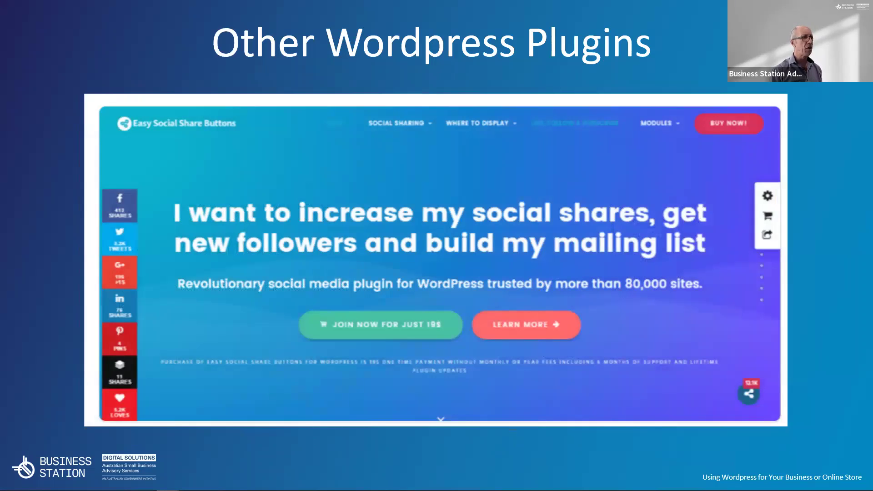
key(Right)
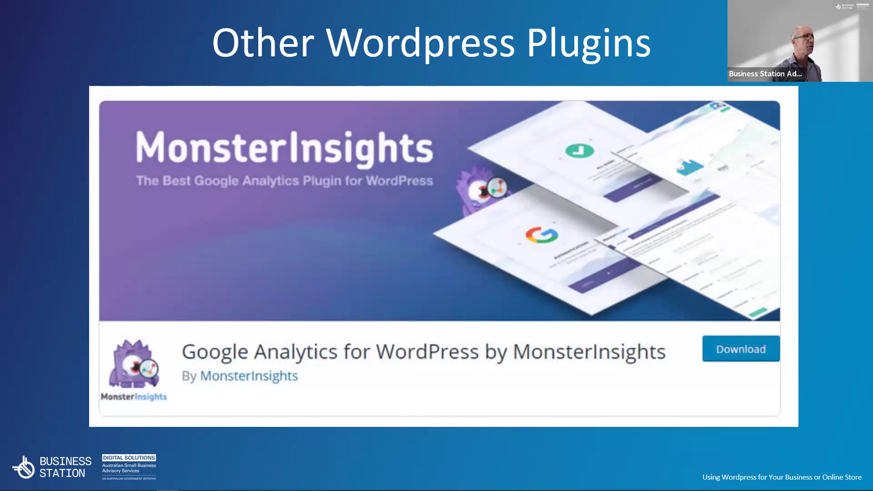
key(Right)
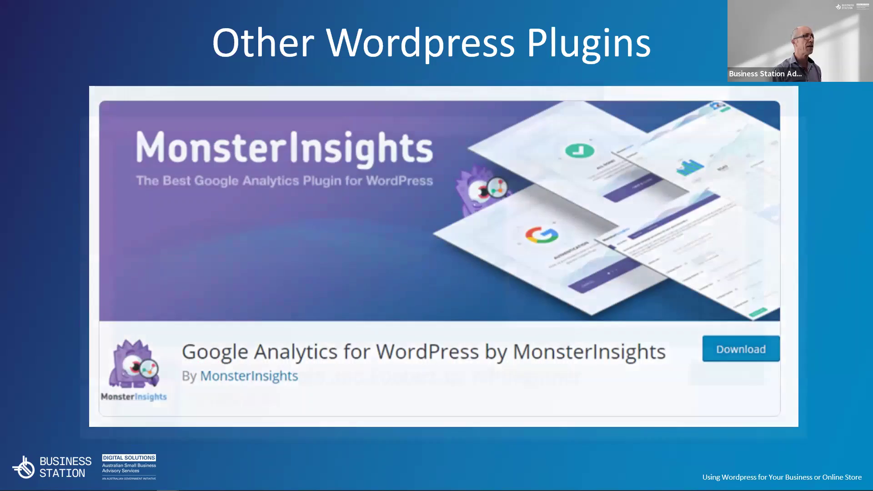